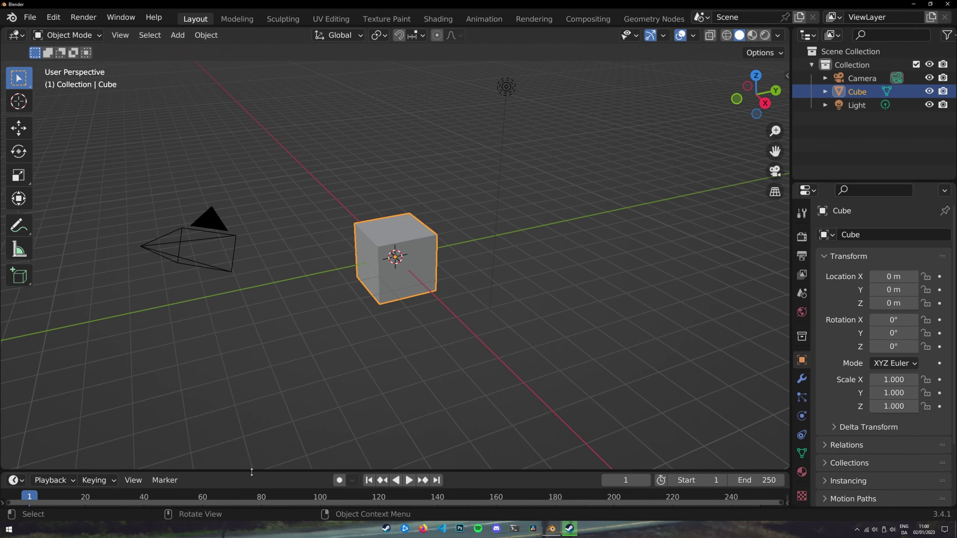
Close the timeline area so the 3D Viewport fills the lower part of the window
drag(251, 473, 252, 375)
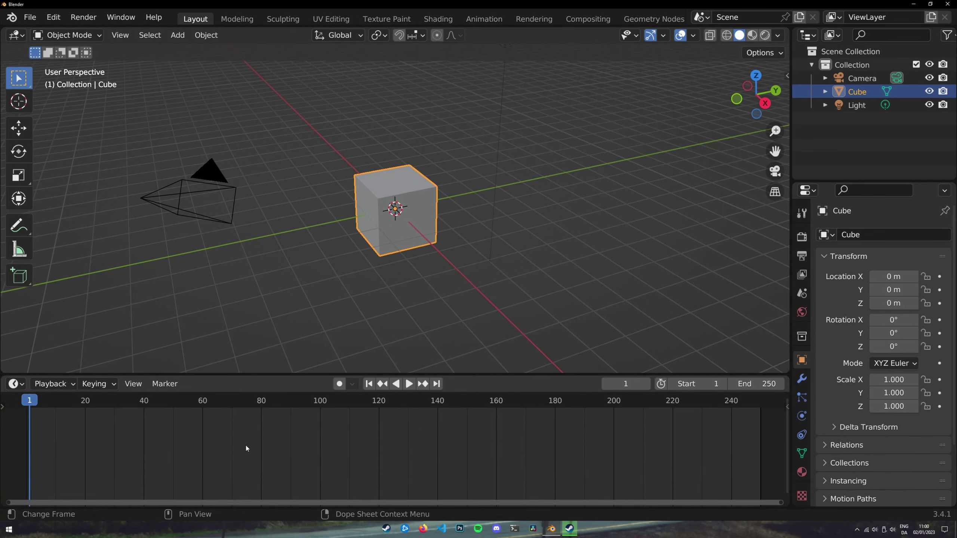
right_click(221, 384)
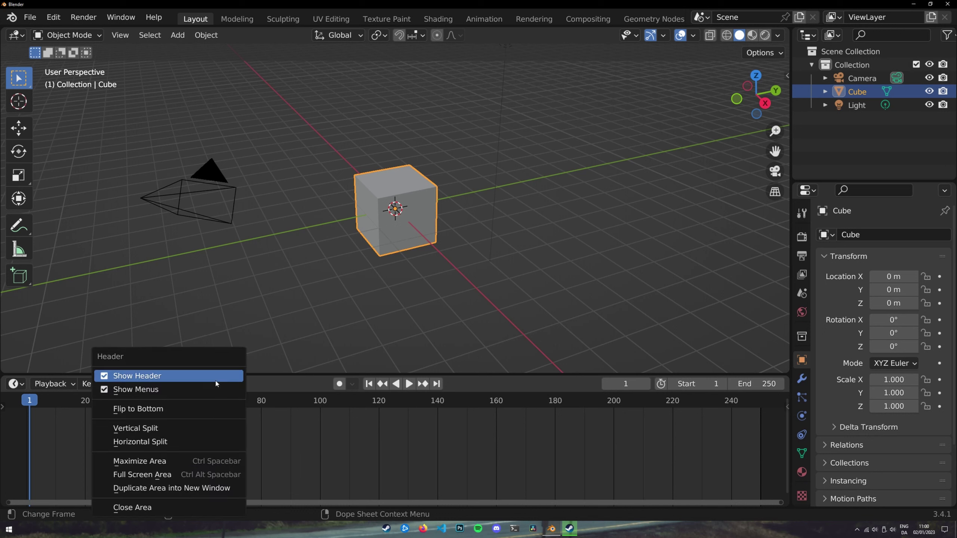
click(165, 508)
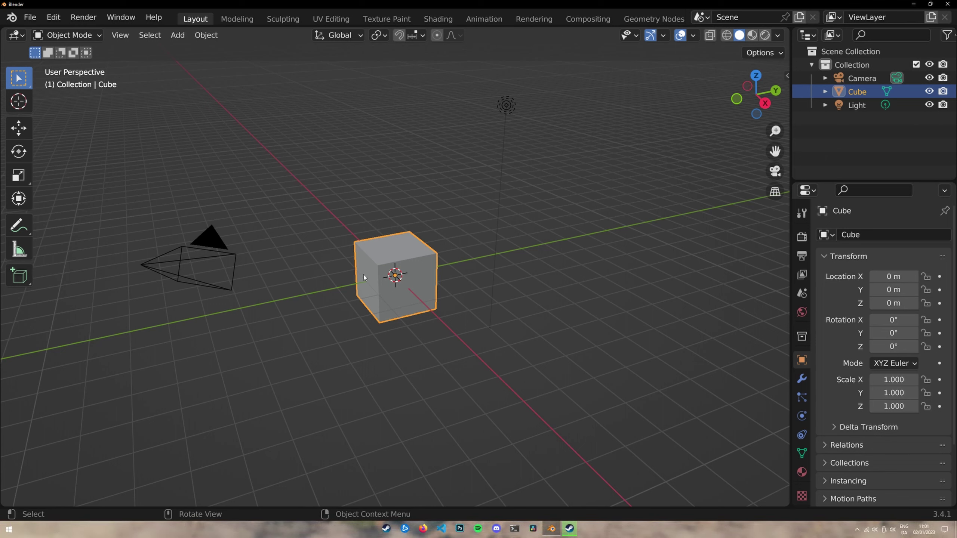
click(179, 251)
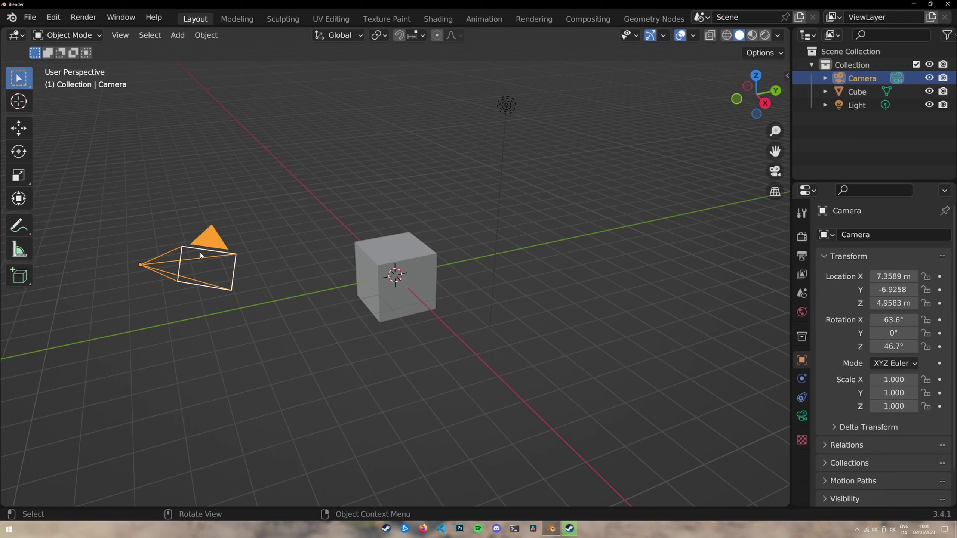
click(502, 107)
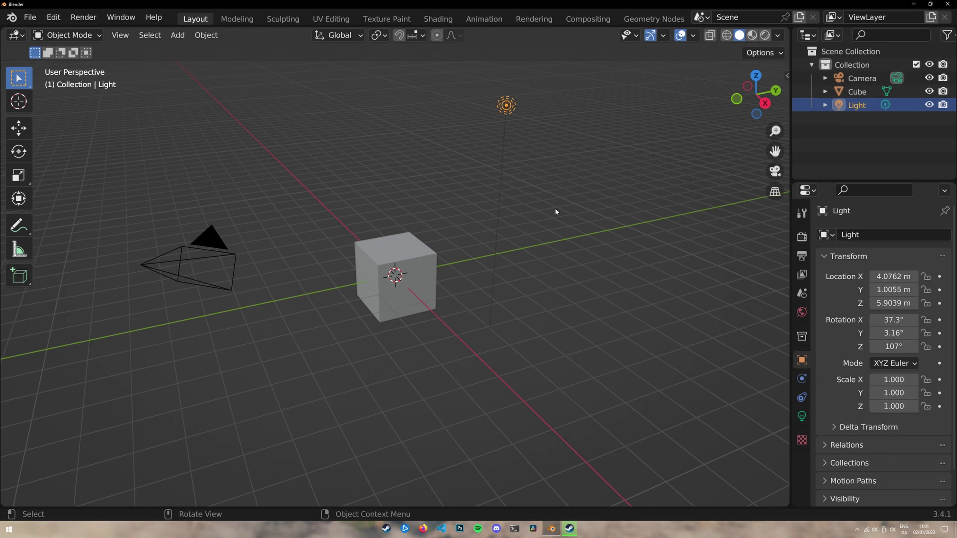
click(417, 260)
click(209, 259)
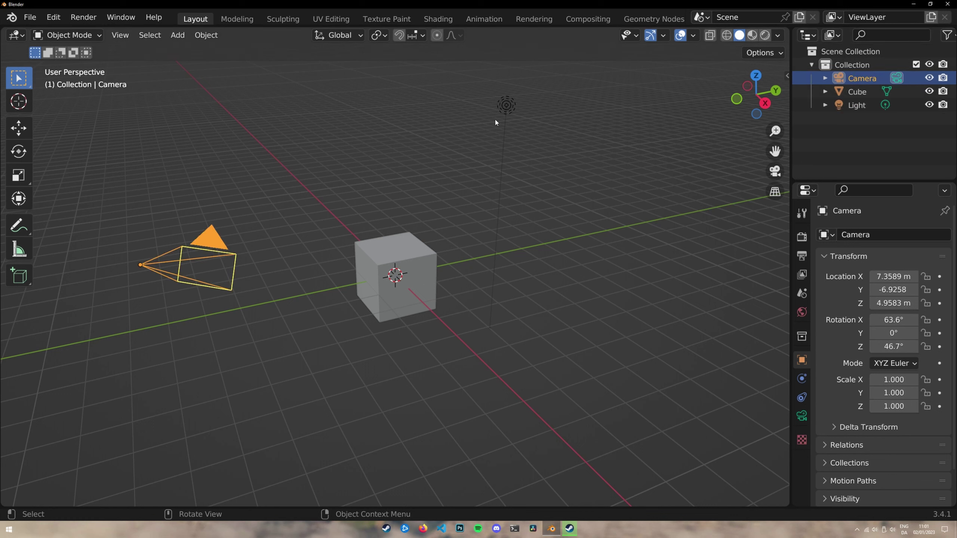
click(505, 107)
click(416, 250)
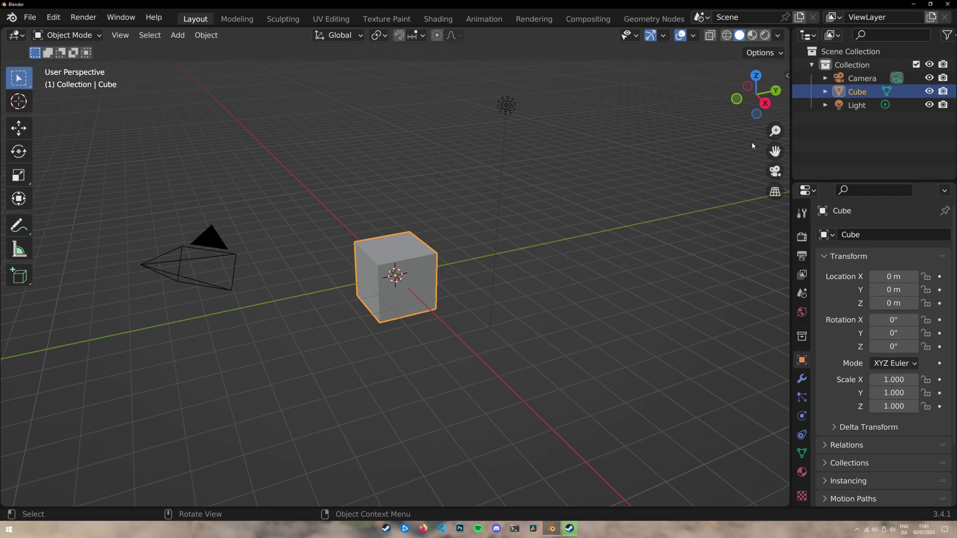
click(631, 165)
click(865, 105)
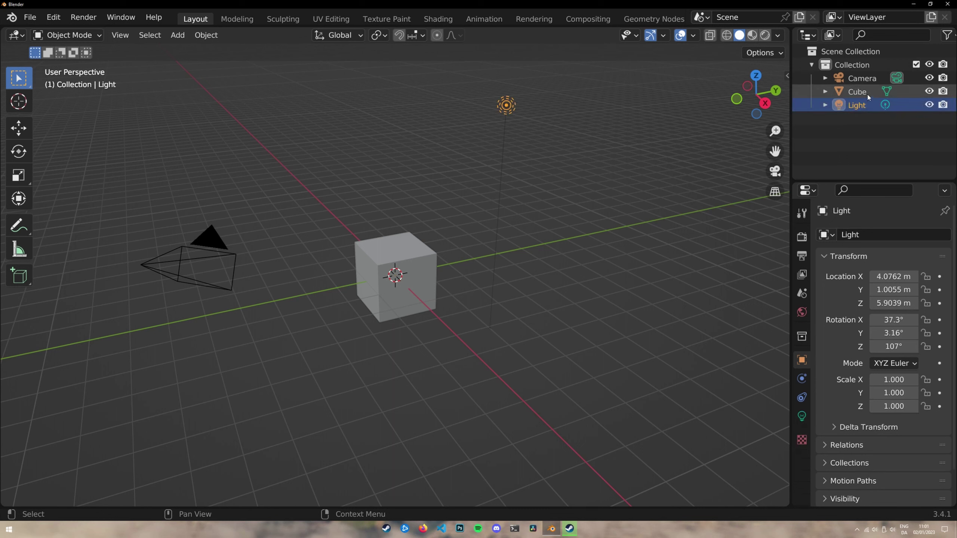
click(866, 91)
click(862, 78)
click(858, 91)
click(857, 105)
click(858, 91)
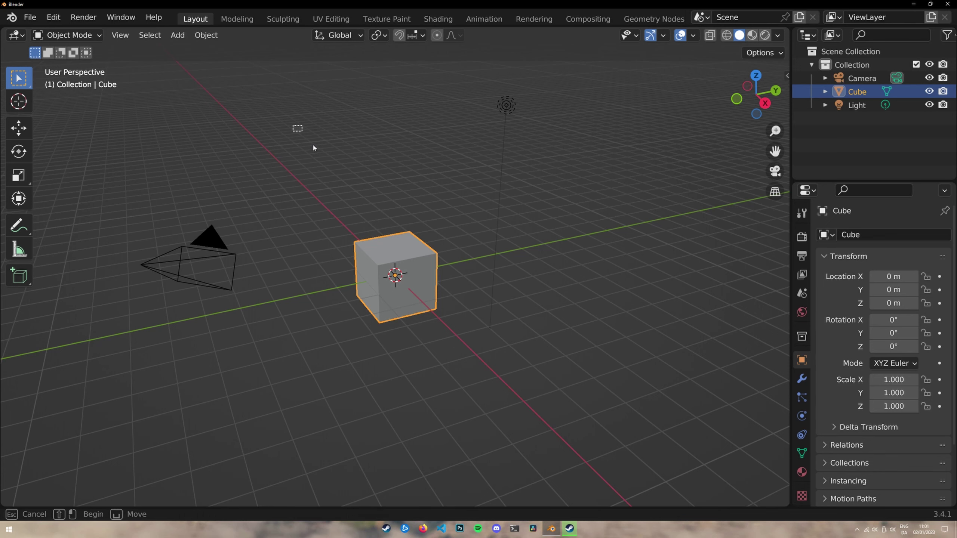
drag(293, 135, 498, 373)
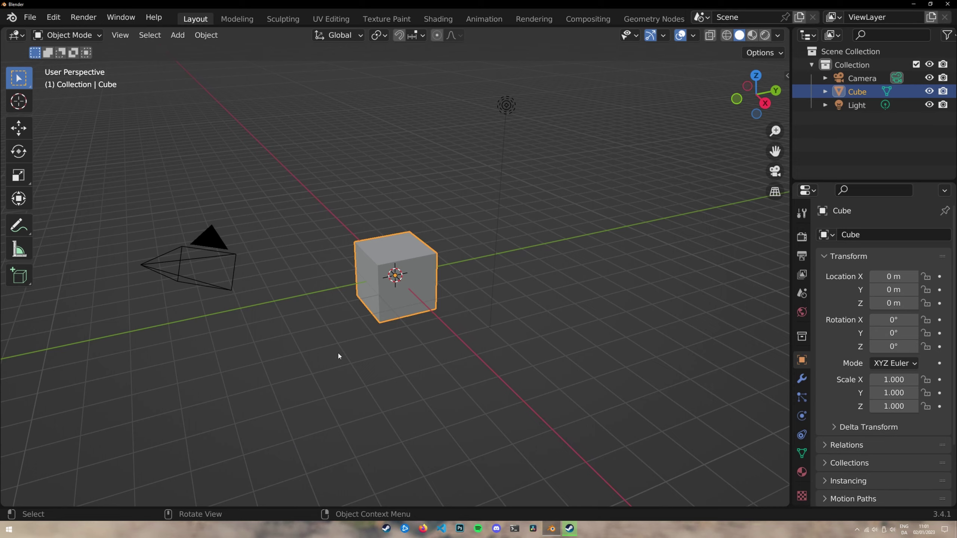
middle_drag(458, 255, 183, 261)
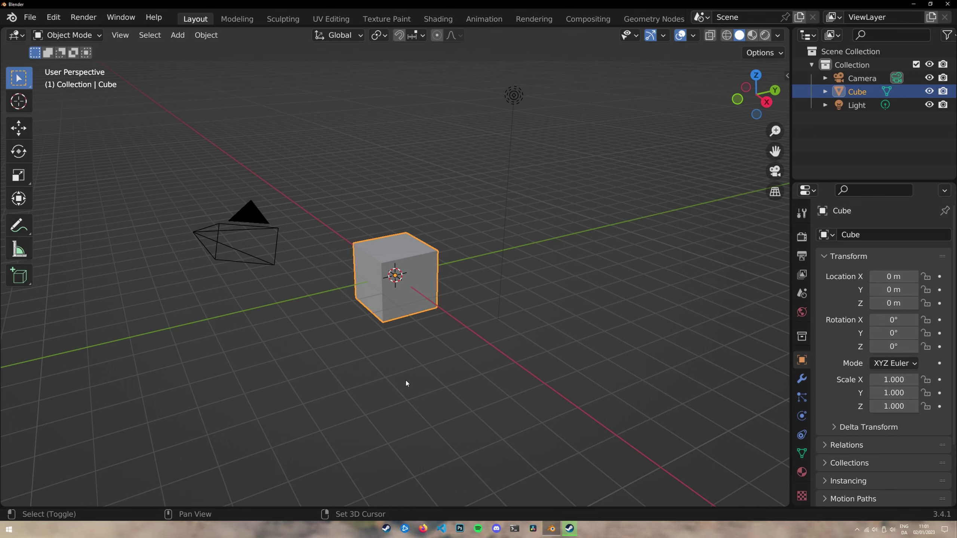
mouse_move(385, 364)
shift+middle_down()
mouse_move(390, 274)
mouse_move(321, 330)
mouse_move(562, 340)
mouse_move(287, 335)
mouse_move(402, 338)
mouse_move(398, 331)
mouse_move(388, 370)
mouse_move(385, 353)
shift+middle_up()
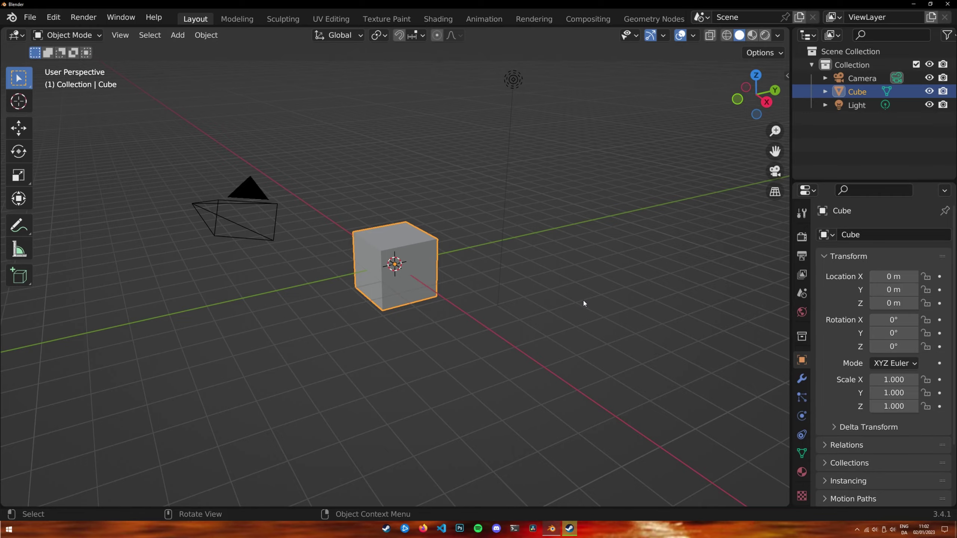
middle_drag(596, 300, 750, 294)
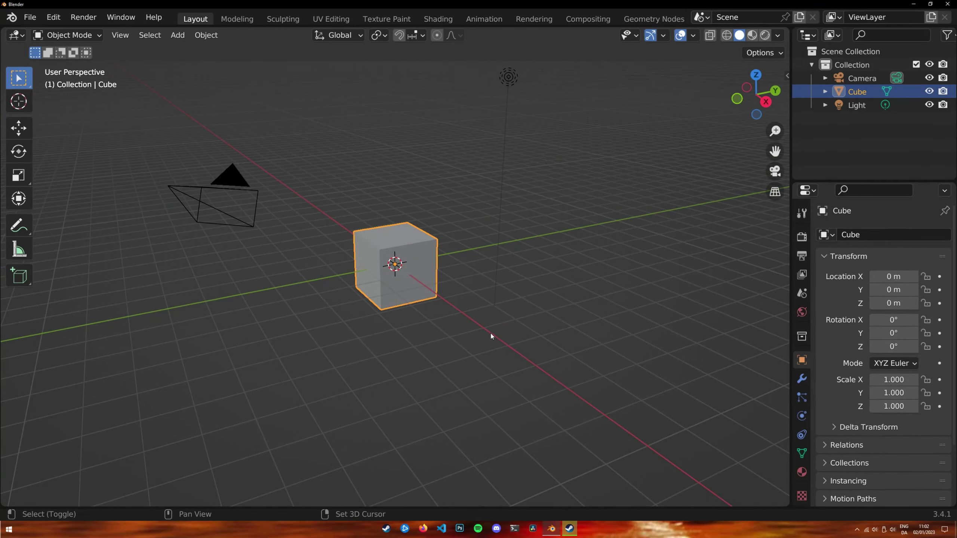
shift+middle_drag(491, 336, 511, 296)
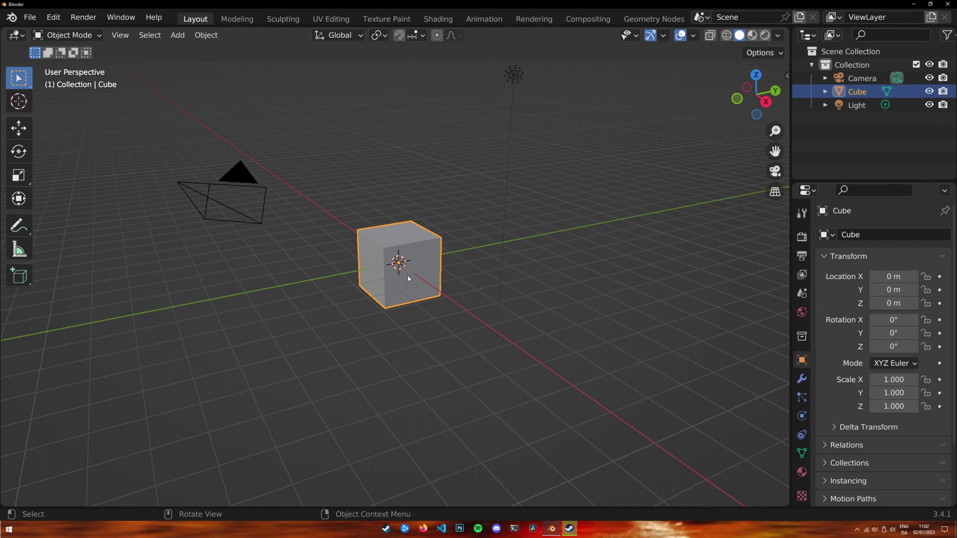
drag(390, 239, 352, 191)
drag(367, 228, 395, 241)
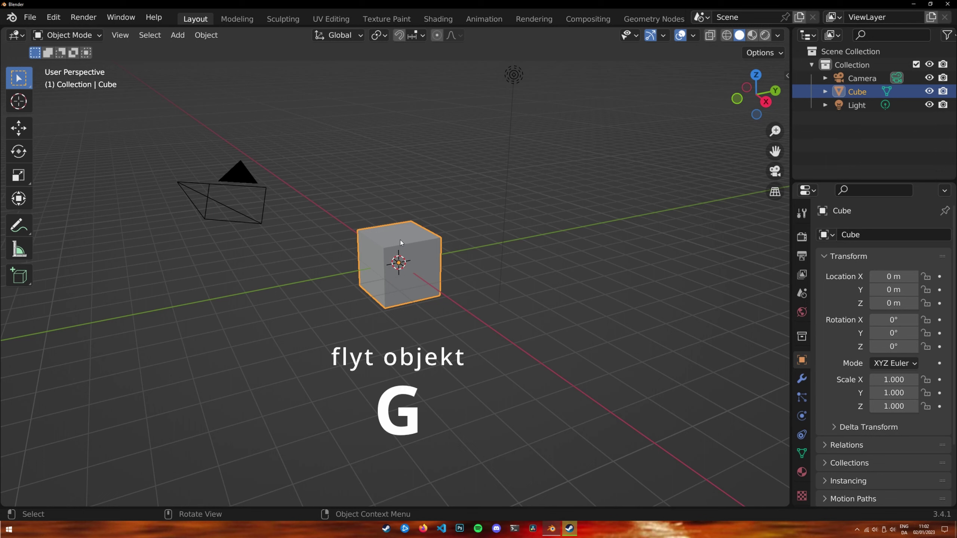
Move the cube along Y and Z to location Y 0.3077 m, Z 2.2416 m
key(g)
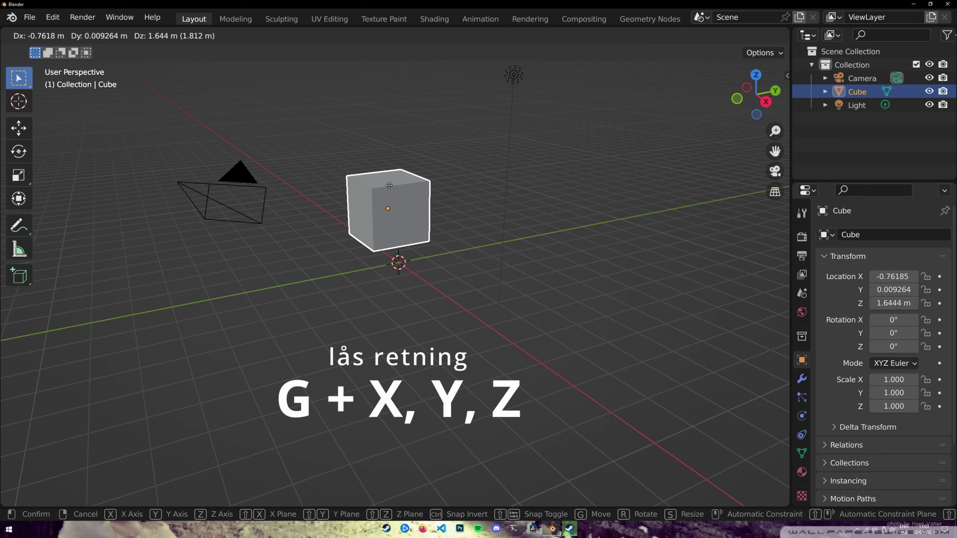
key(y)
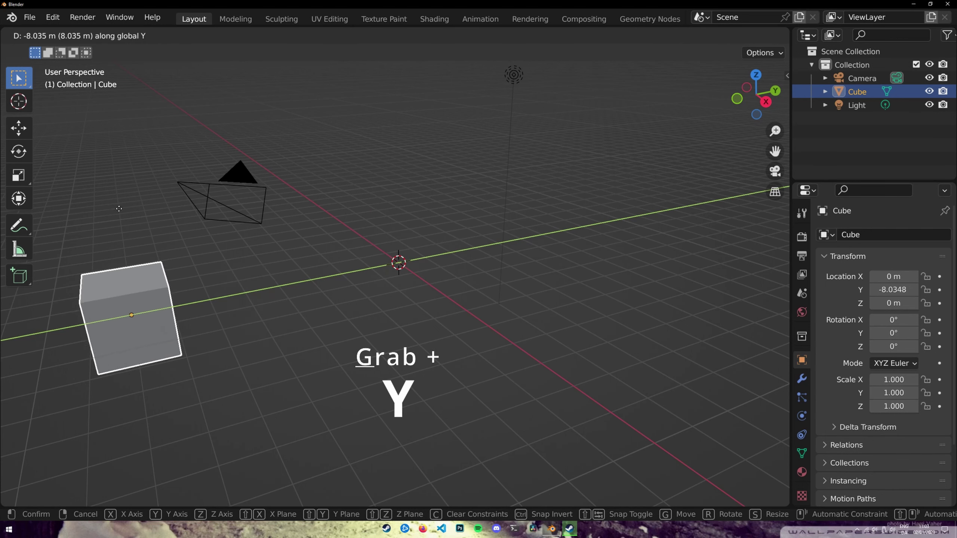
click(442, 212)
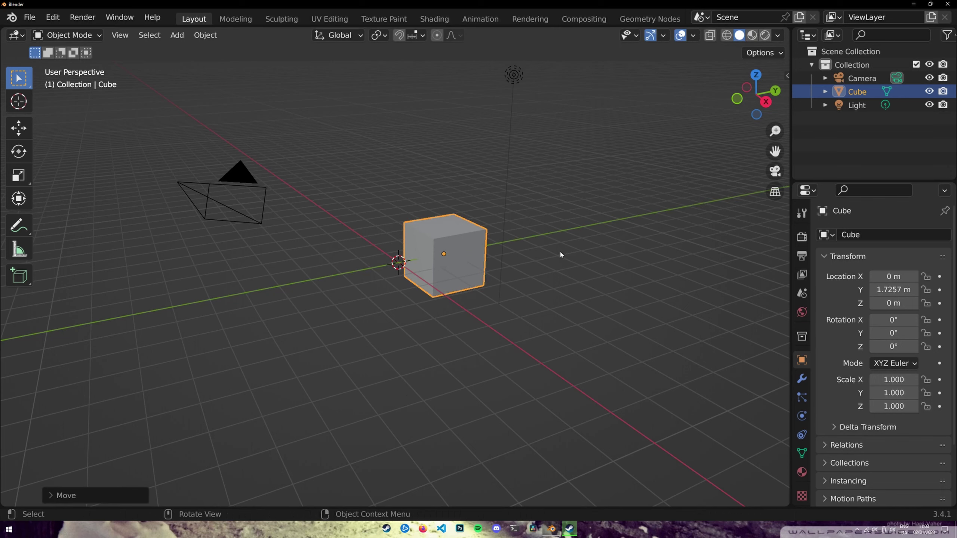
key(g)
key(z)
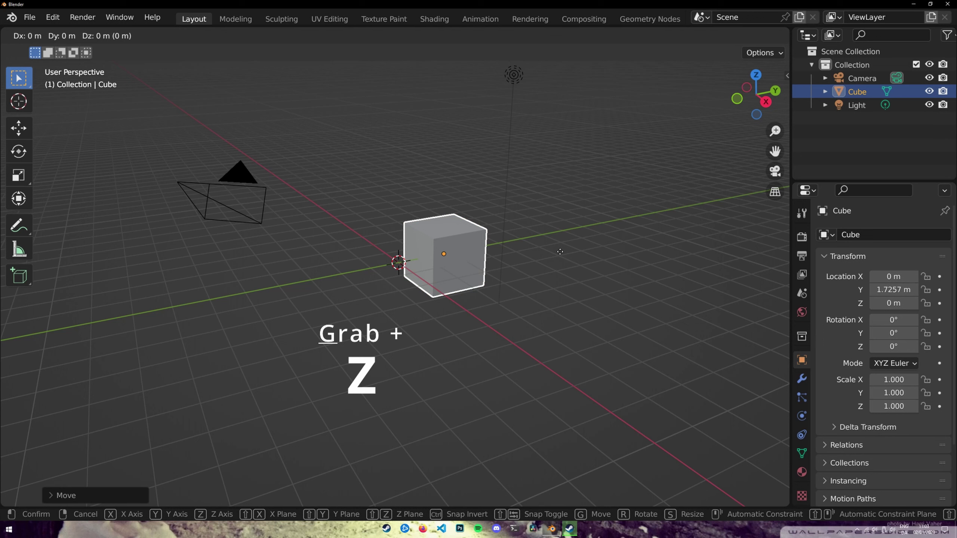
click(563, 187)
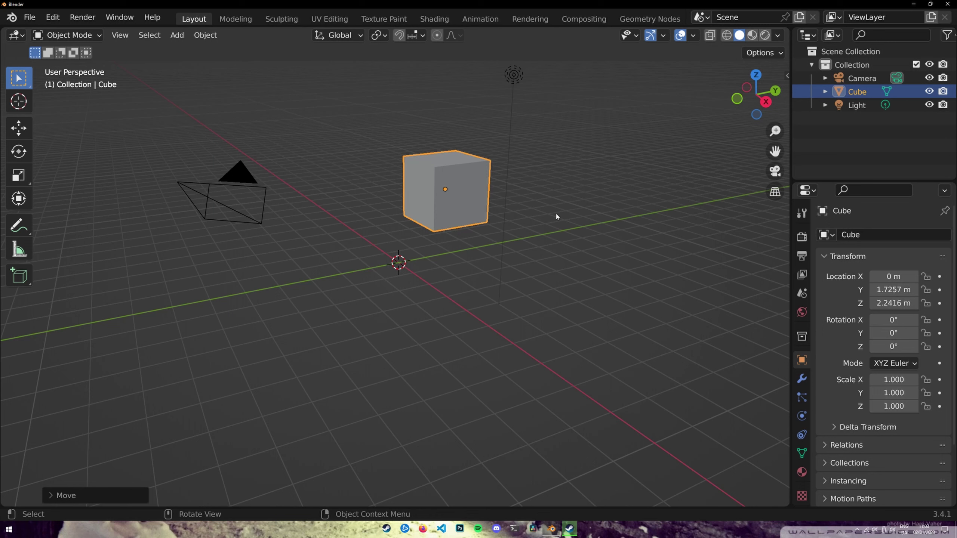
key(g)
key(y)
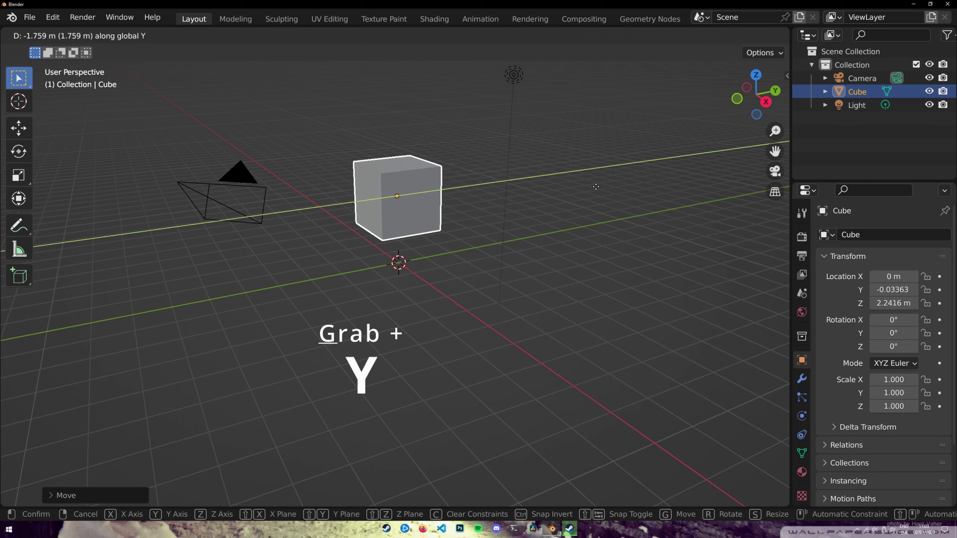
click(547, 241)
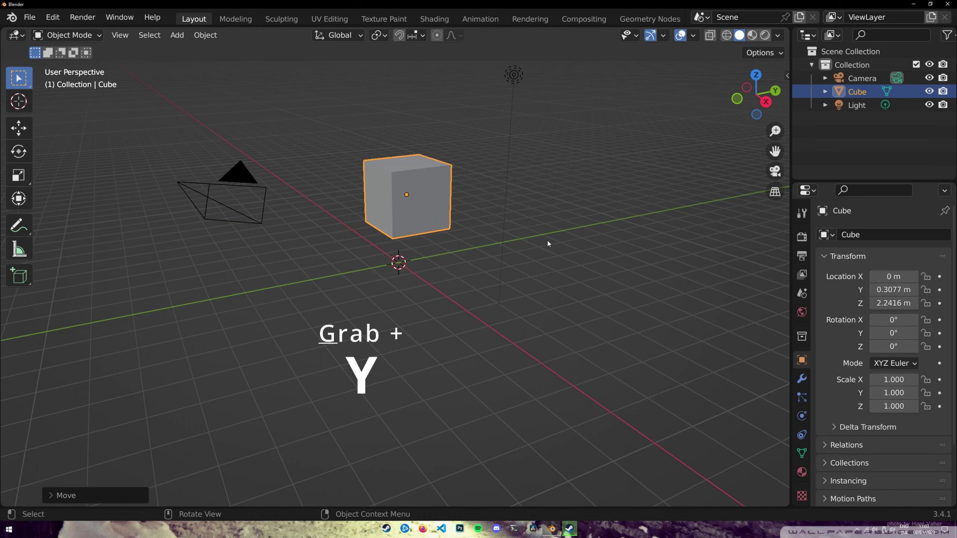
click(479, 257)
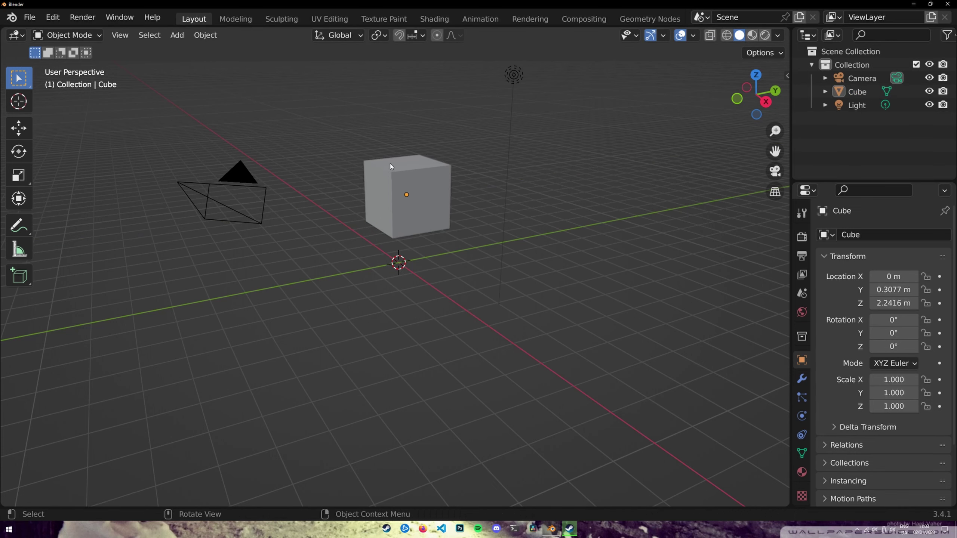
scroll(389, 164, up, 3)
scroll(389, 163, down, 3)
scroll(388, 164, up, 3)
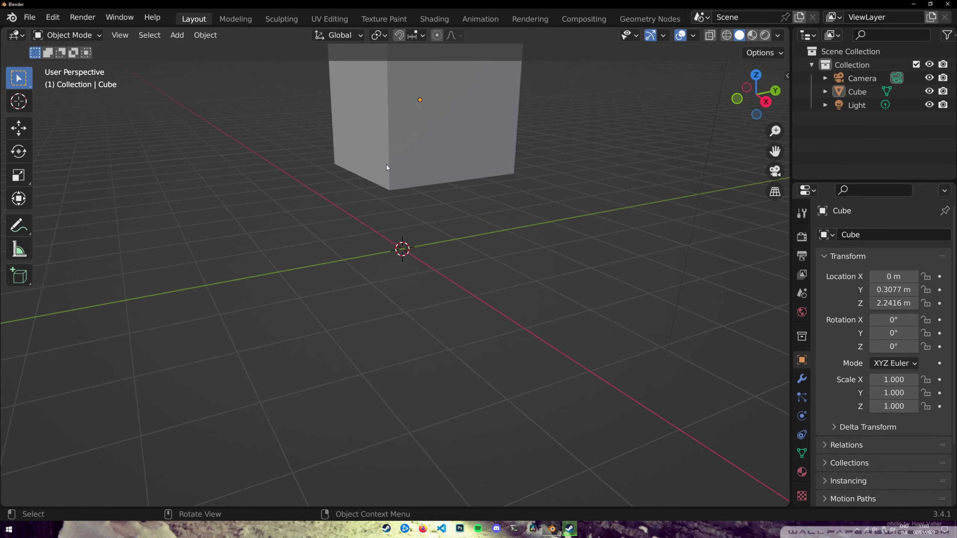
shift+middle_drag(380, 175, 361, 298)
scroll(388, 279, down, 1)
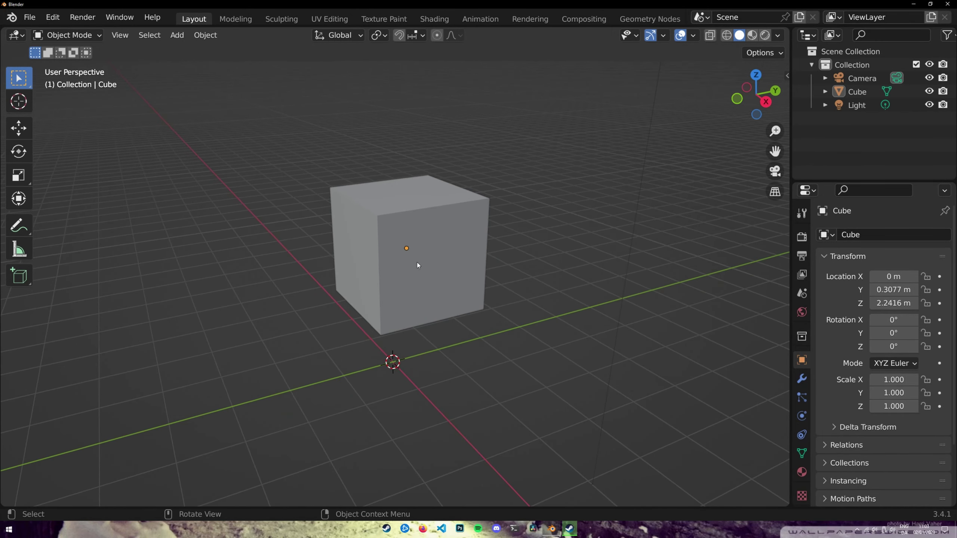
click(417, 263)
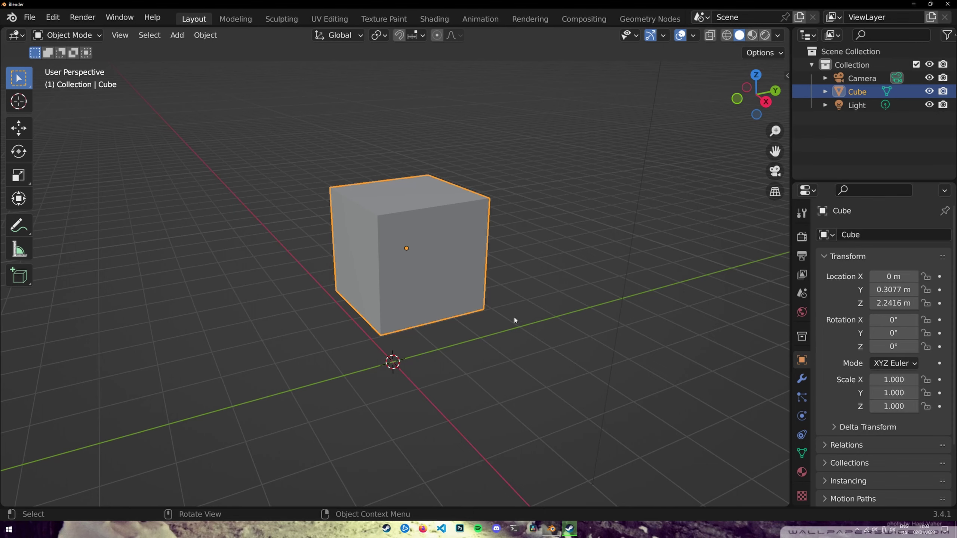
mouse_move(497, 353)
middle_down()
mouse_move(599, 356)
mouse_move(490, 348)
middle_up()
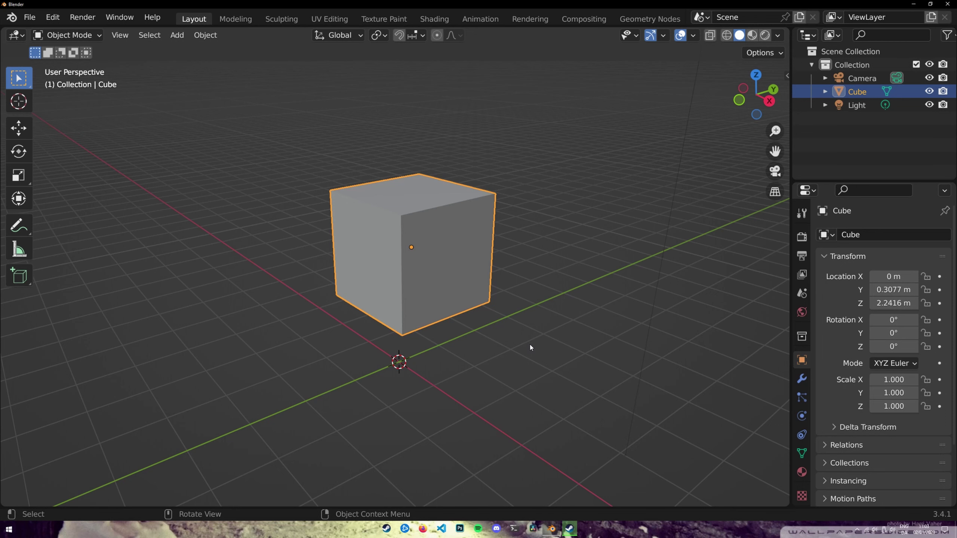
mouse_move(529, 347)
middle_down()
mouse_move(548, 313)
mouse_move(522, 310)
mouse_move(542, 344)
mouse_move(525, 341)
middle_up()
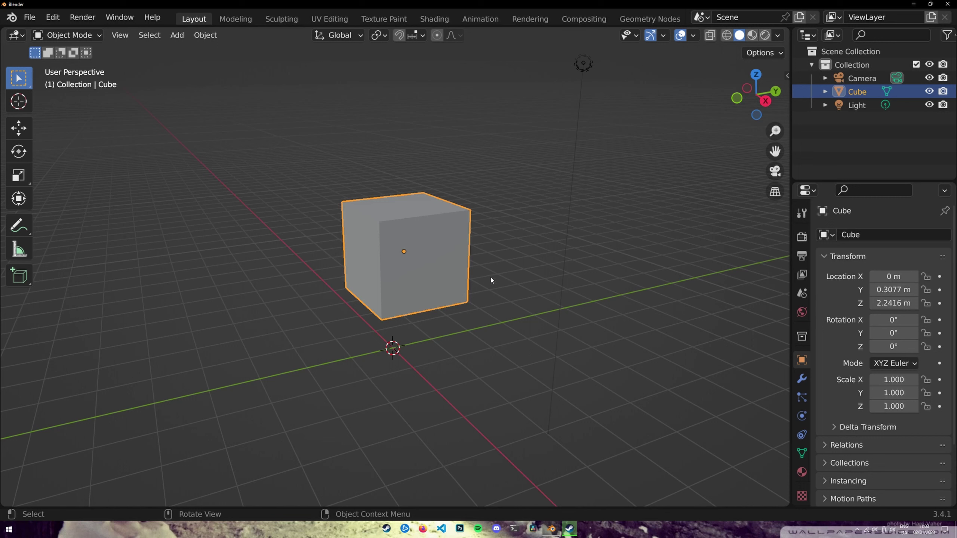
Stretch the cube along Y to scale 2.622, keeping X and Z scale at 1.000
key(s)
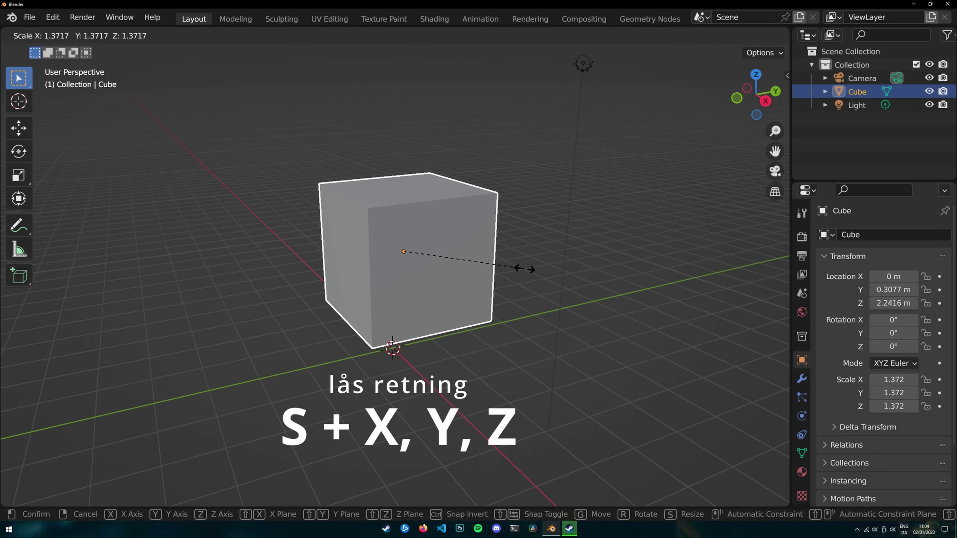
key(y)
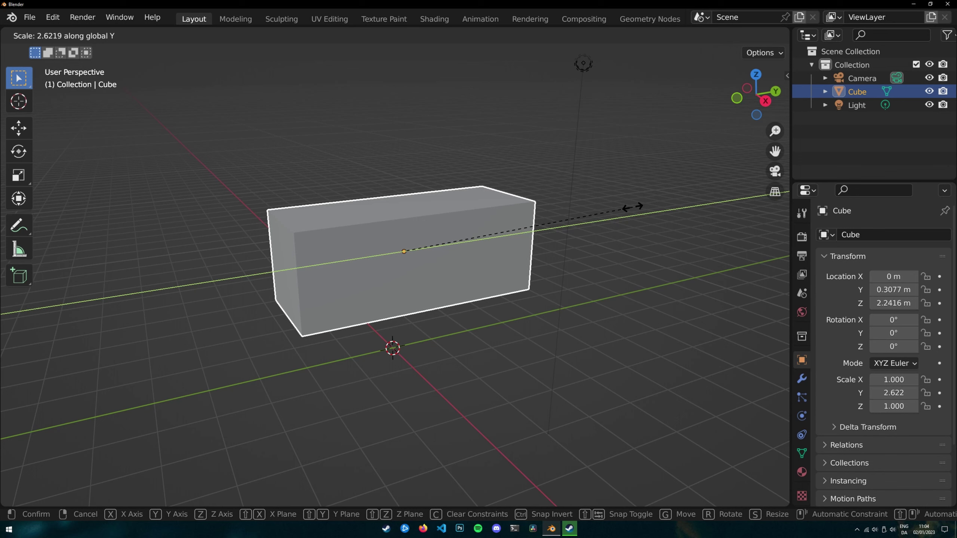
click(633, 207)
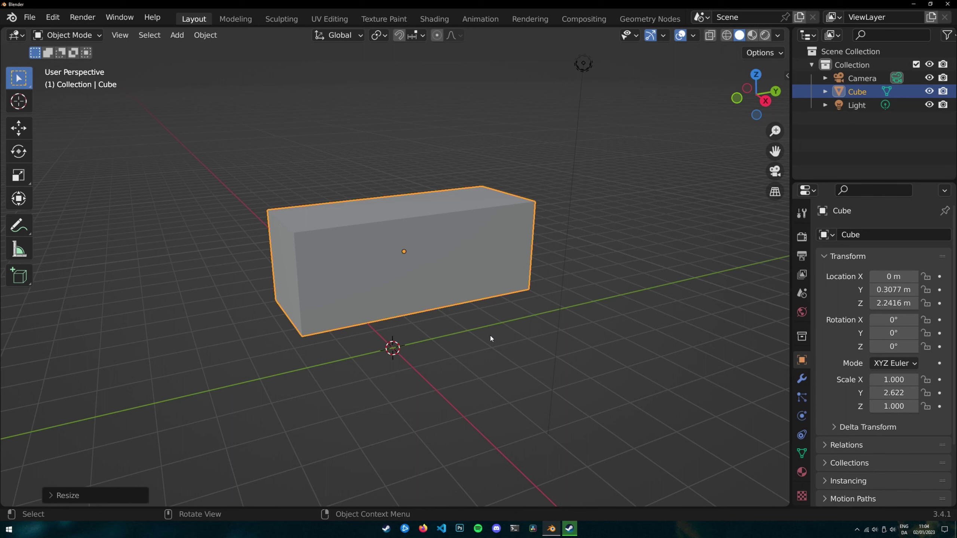
key(s)
key(z)
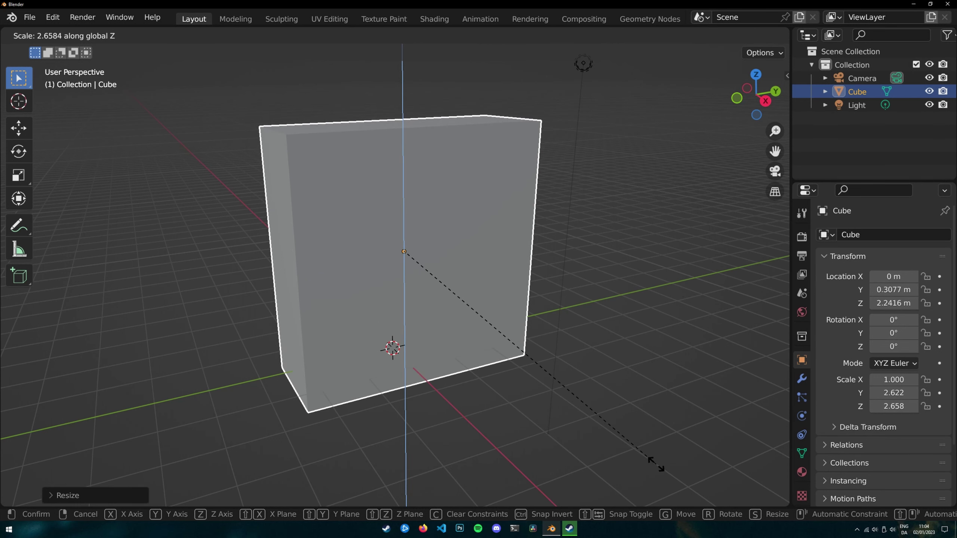
key(Escape)
click(515, 356)
click(463, 268)
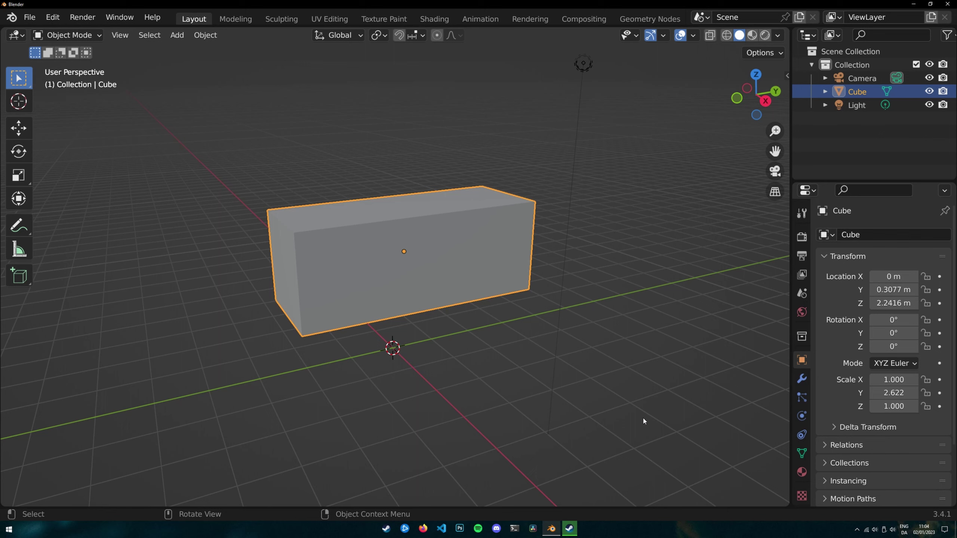
key(r)
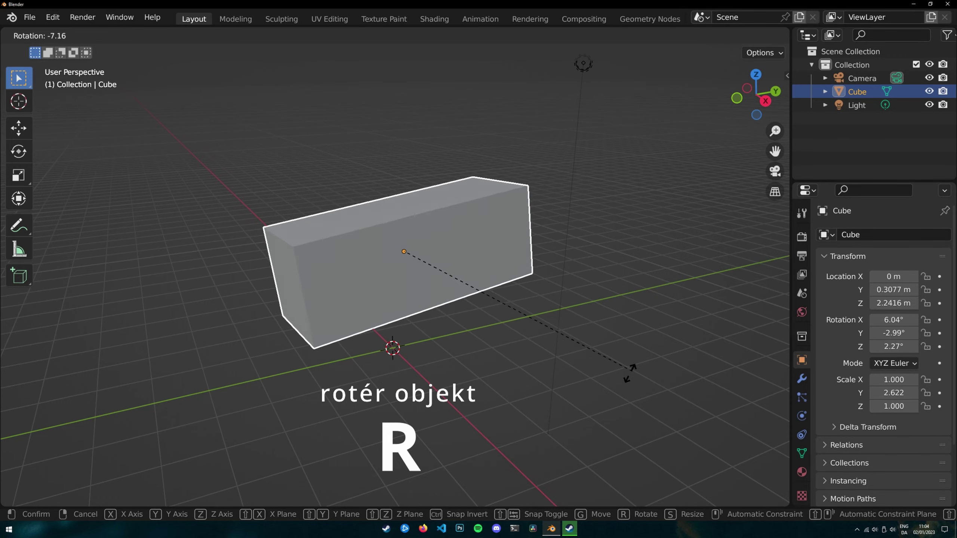
key(x)
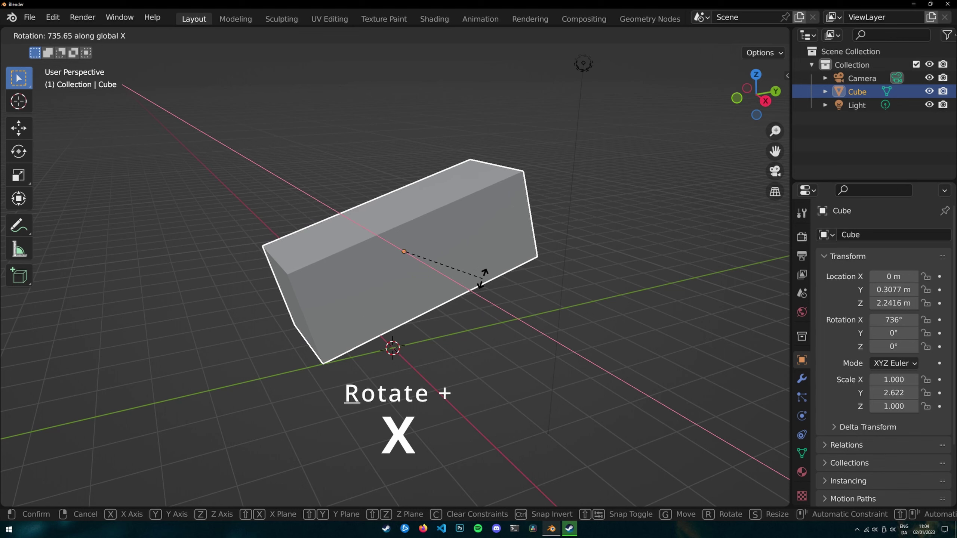
key(y)
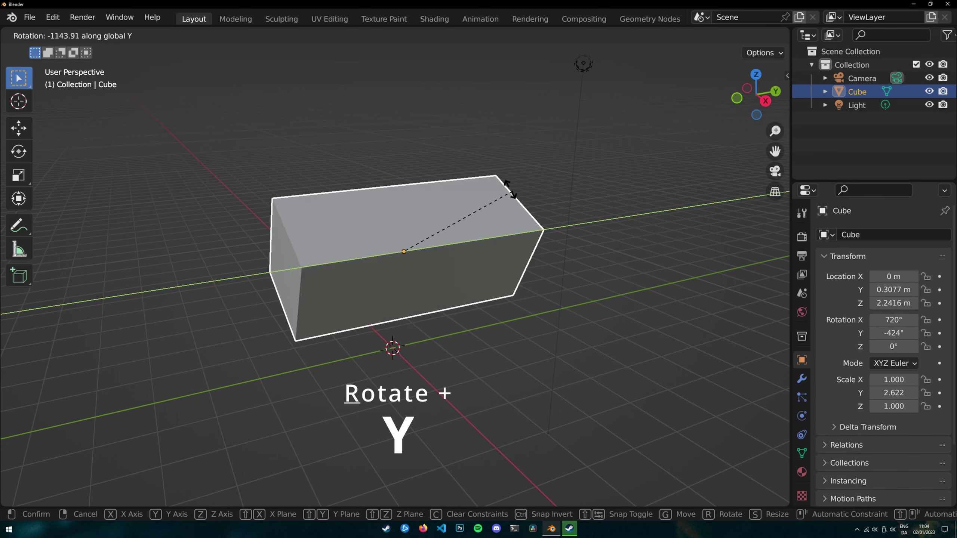
key(z)
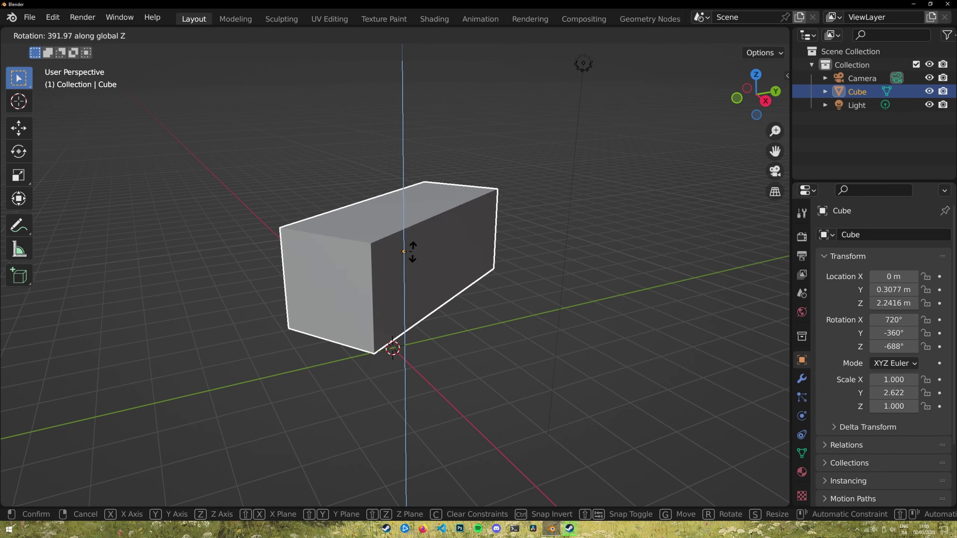
key(Escape)
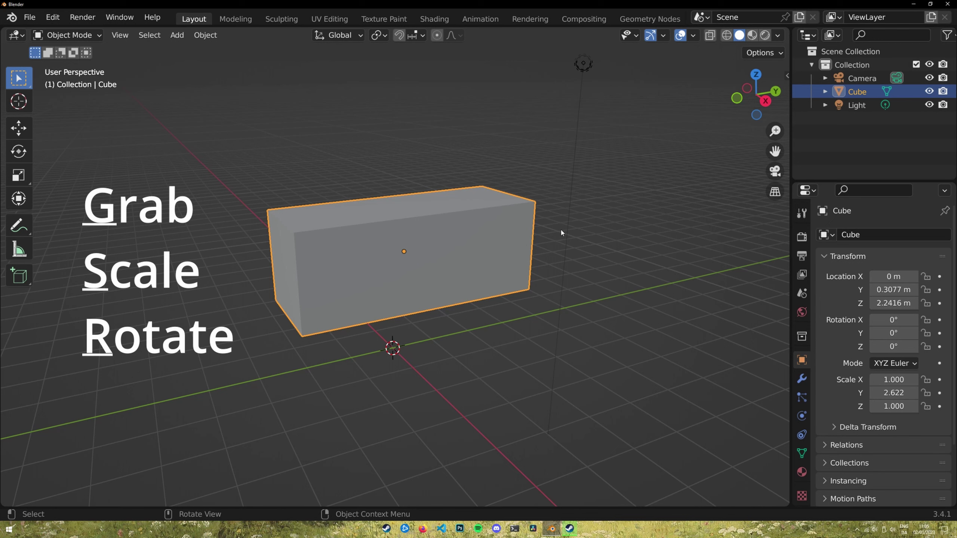
click(482, 349)
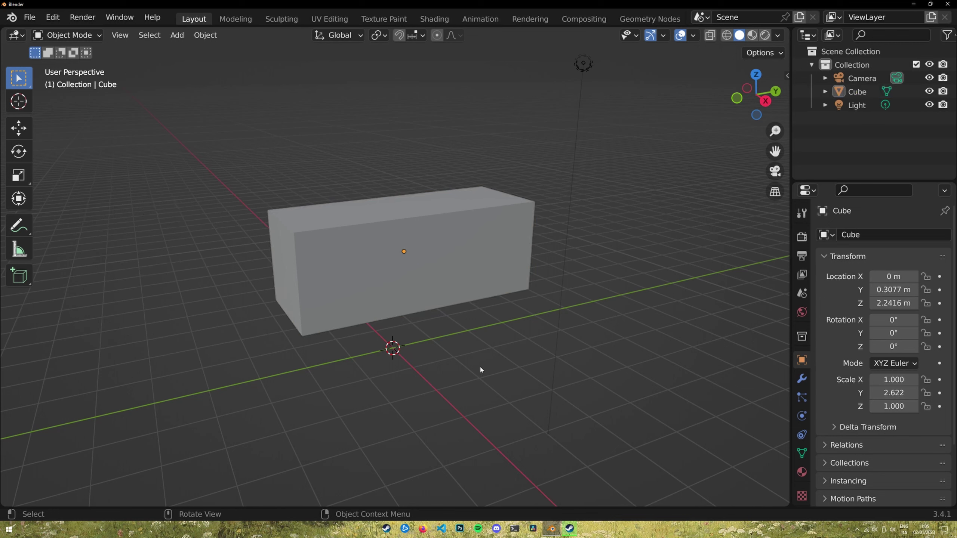
Add a Mesh > Plane at the world origin with scale 1.000
key(shift+a)
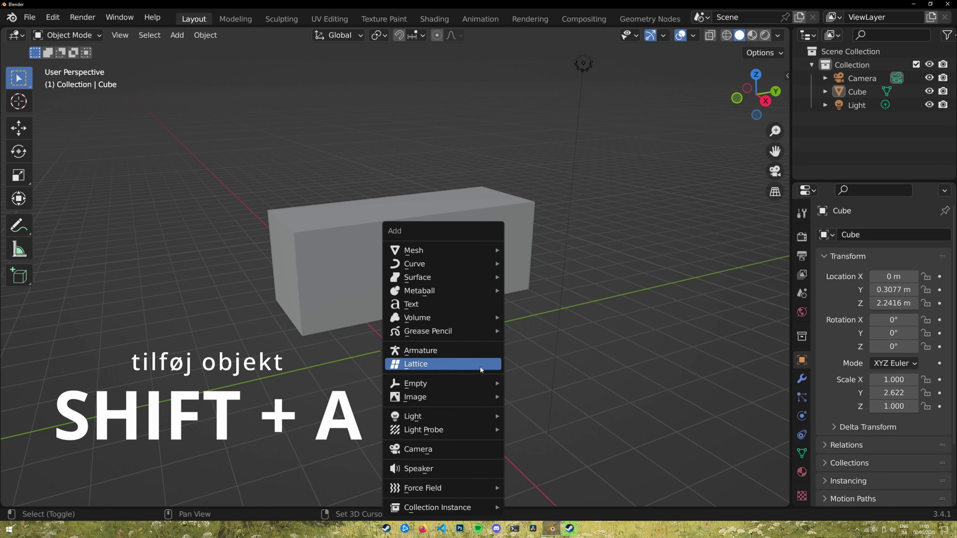
mouse_move(425, 254)
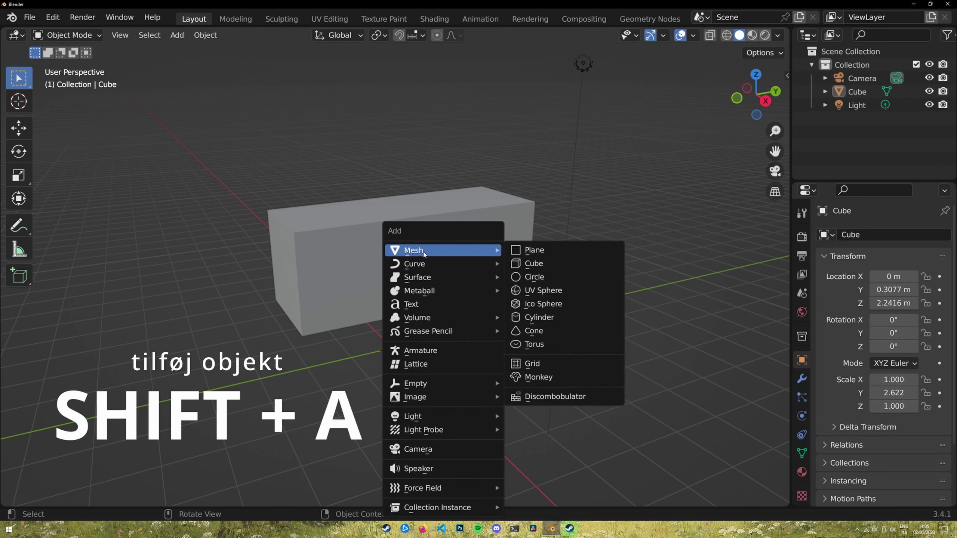
click(541, 250)
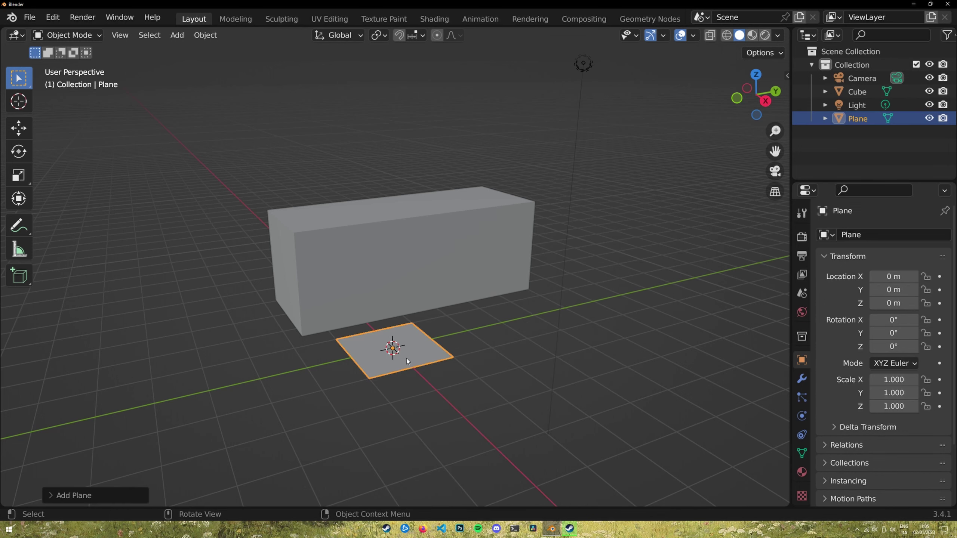
Scale the plane to 9.797 on every axis and zoom out to see the whole floor
key(s)
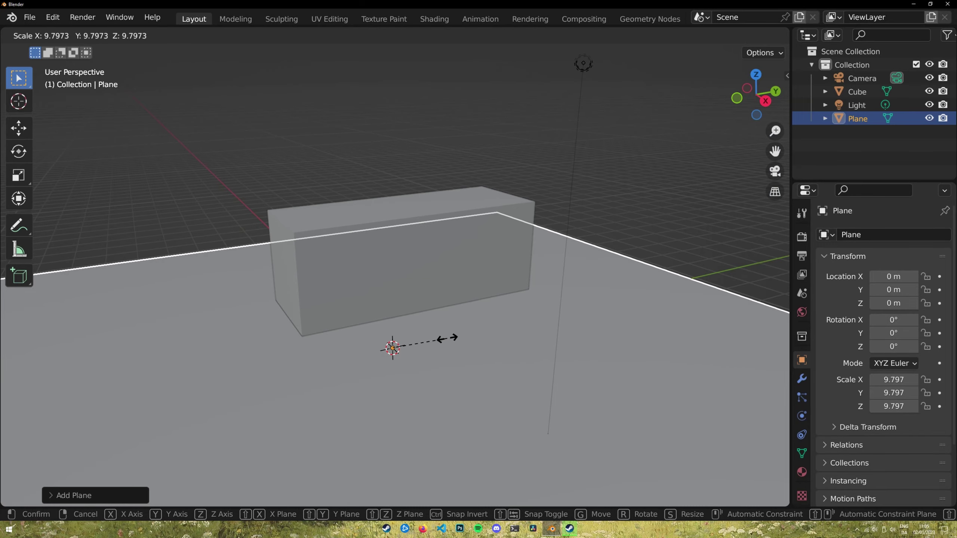
click(449, 341)
scroll(488, 366, down, 5)
mouse_move(576, 415)
middle_down()
mouse_move(656, 396)
mouse_move(623, 392)
mouse_move(580, 415)
middle_up()
scroll(580, 414, down, 4)
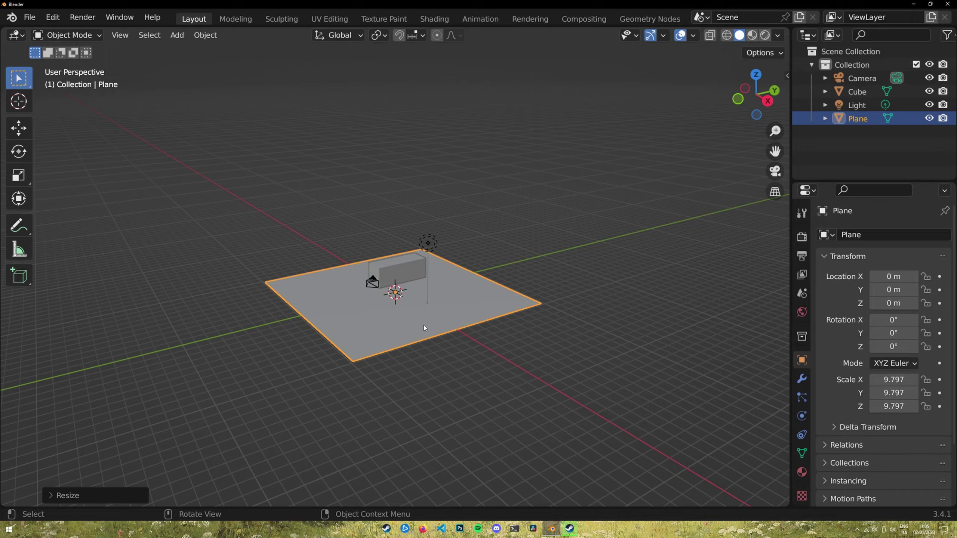
scroll(625, 188, up, 8)
Select the Plane in the outliner and toggle its visibility off and on twice
click(625, 193)
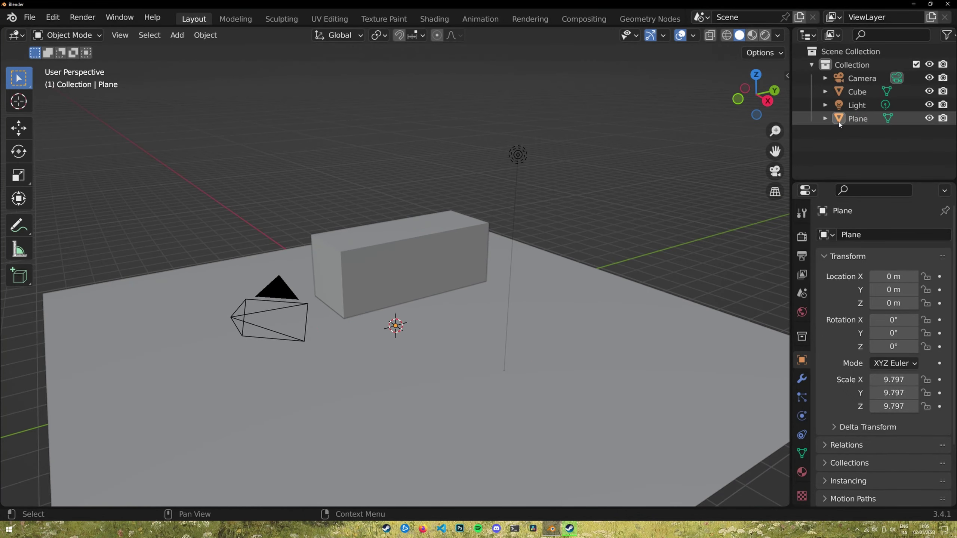
click(859, 120)
click(928, 119)
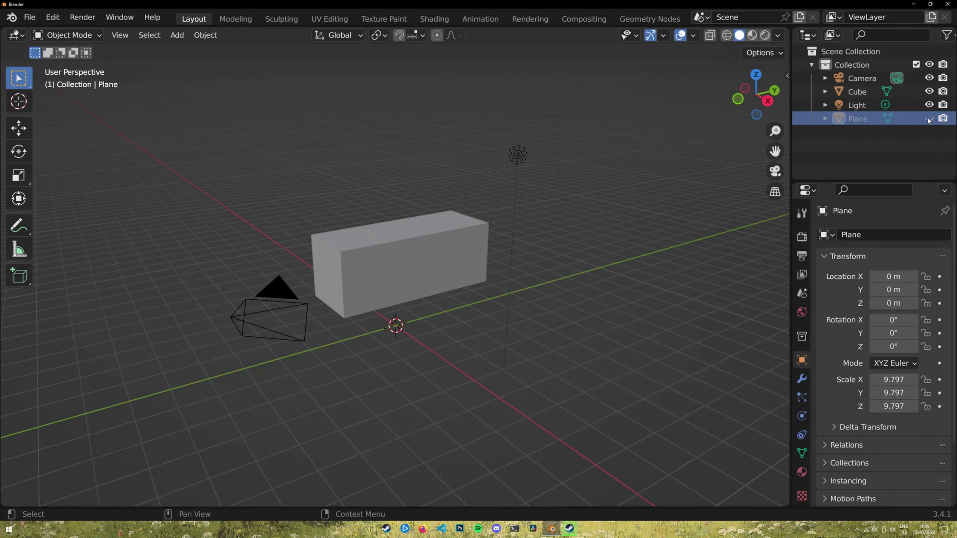
click(929, 119)
click(928, 119)
click(929, 118)
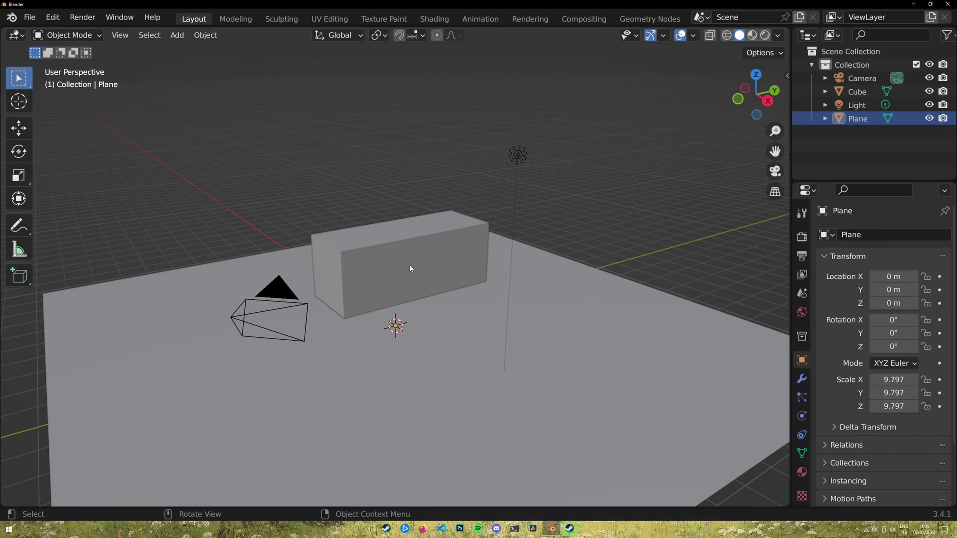
Add a Mesh > UV Sphere at the world origin with scale 1.000
key(shift+a)
mouse_move(399, 282)
mouse_move(391, 249)
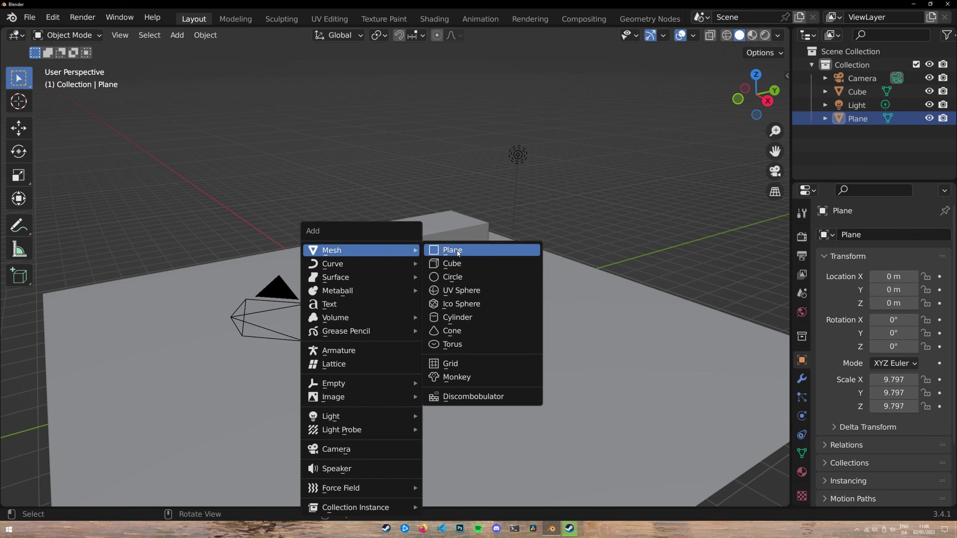
click(466, 295)
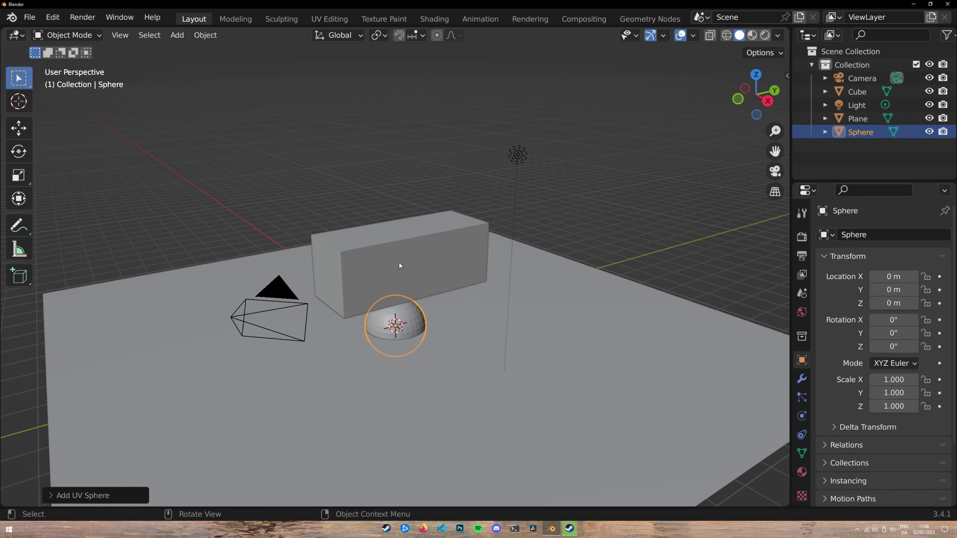
Lift the sphere along Z and shift it along X toward the box's front
scroll(380, 298, up, 2)
key(g)
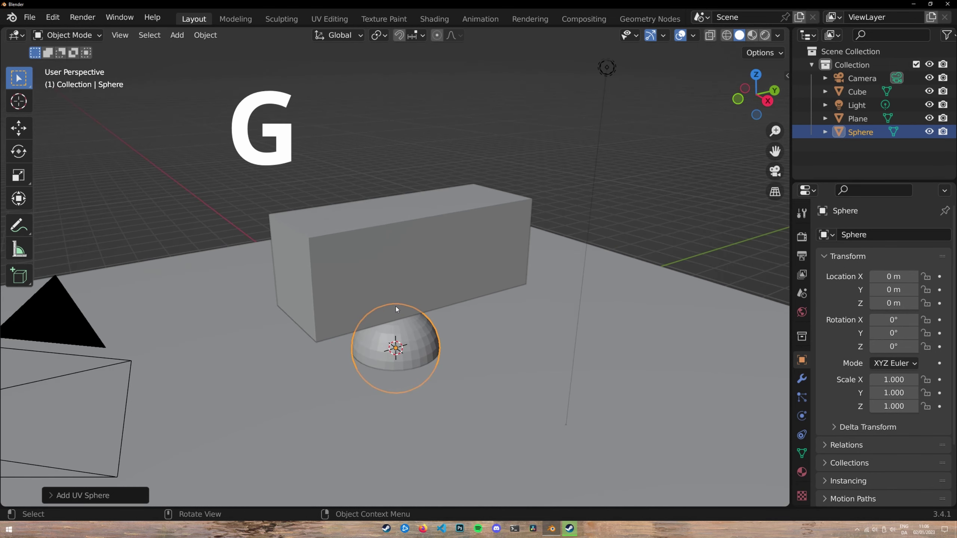
key(z)
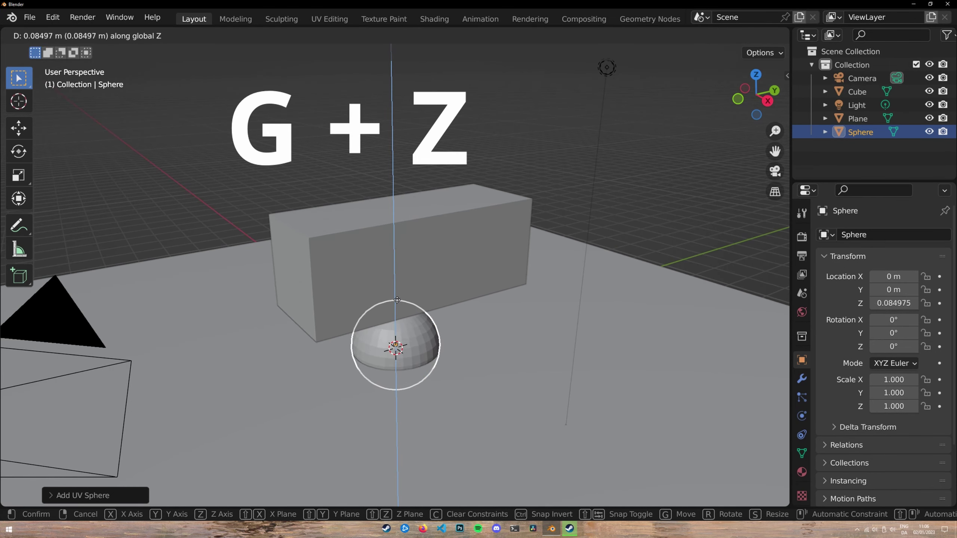
click(405, 217)
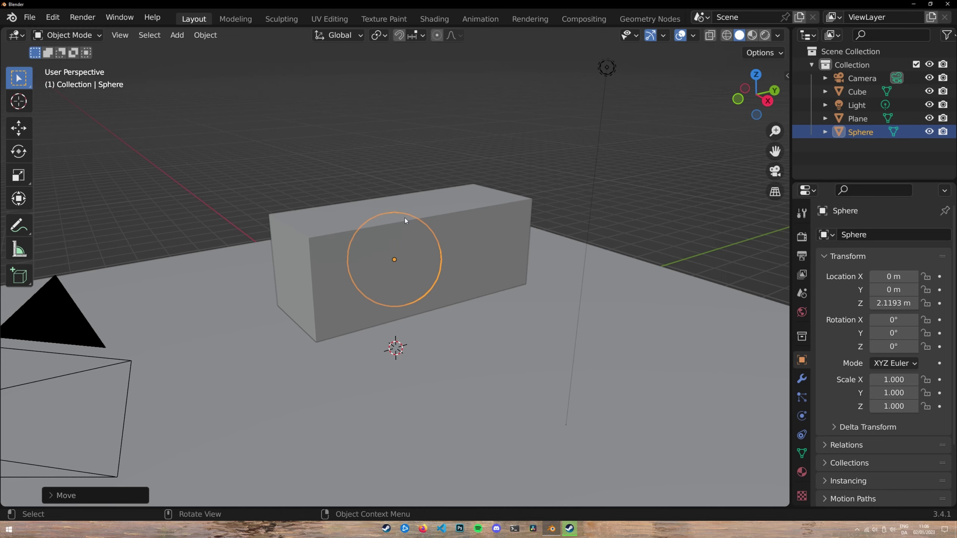
key(g)
key(x)
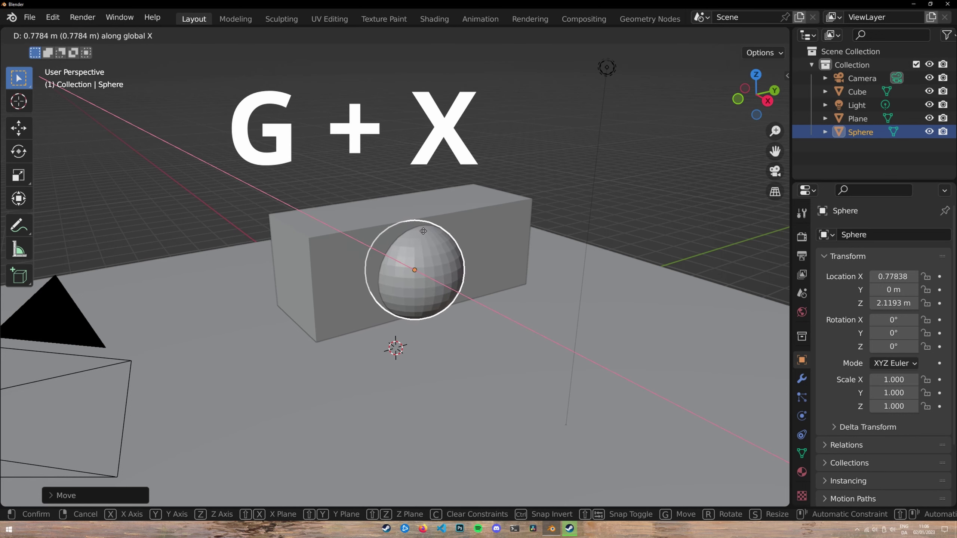
click(423, 231)
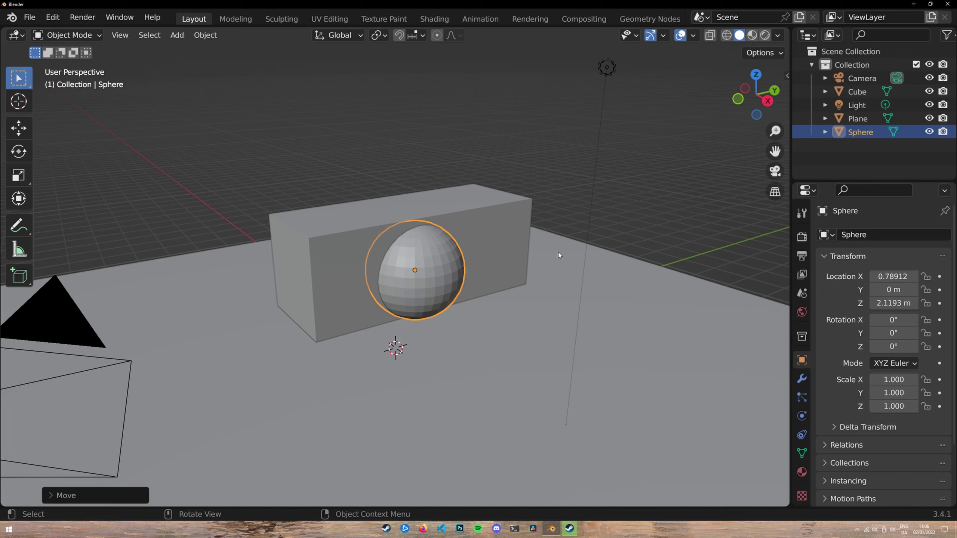
Scale the sphere to 0.640 and slide it along Y to Y -1.2532 m
key(s)
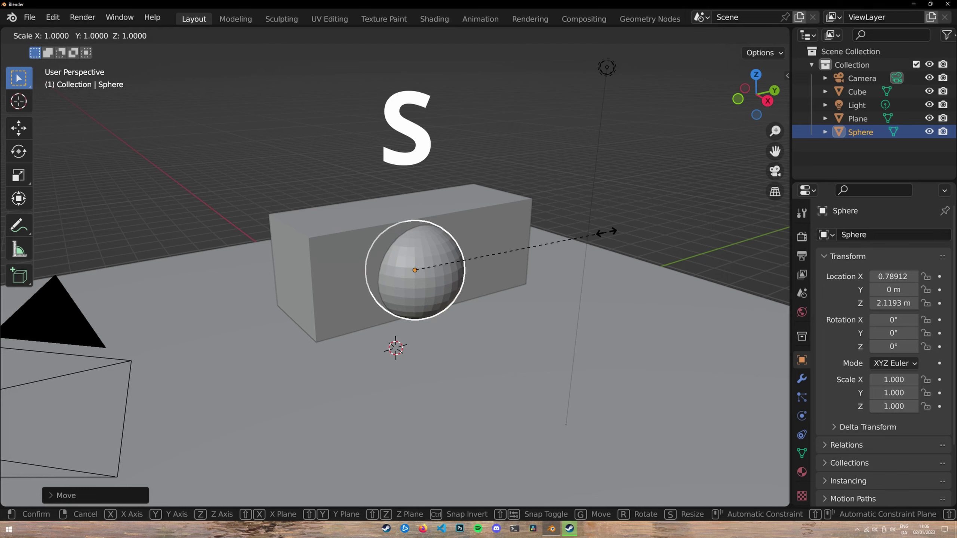
click(539, 251)
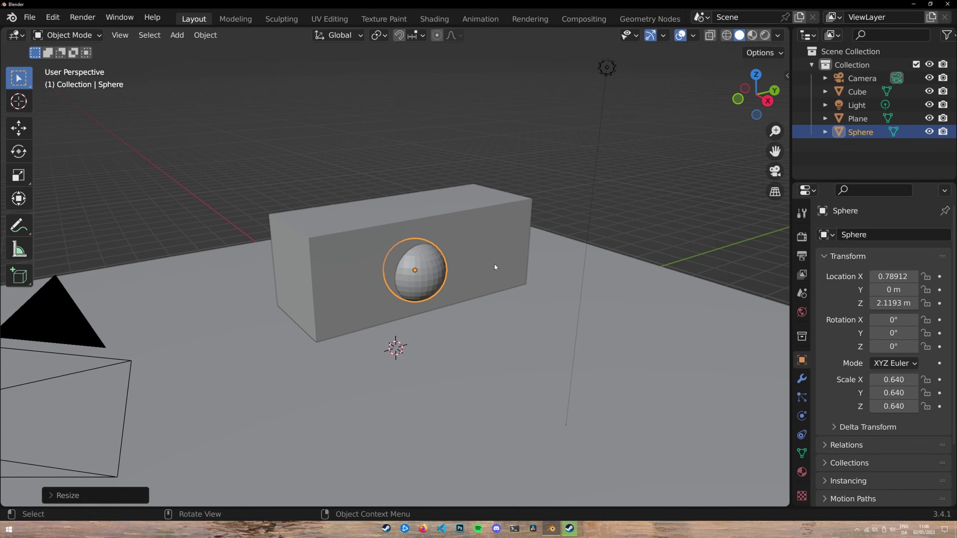
key(g)
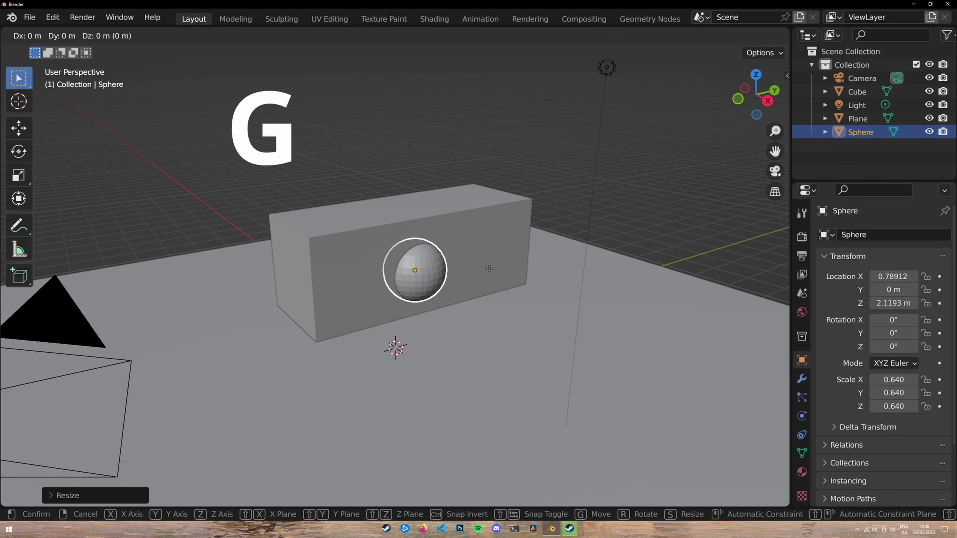
key(y)
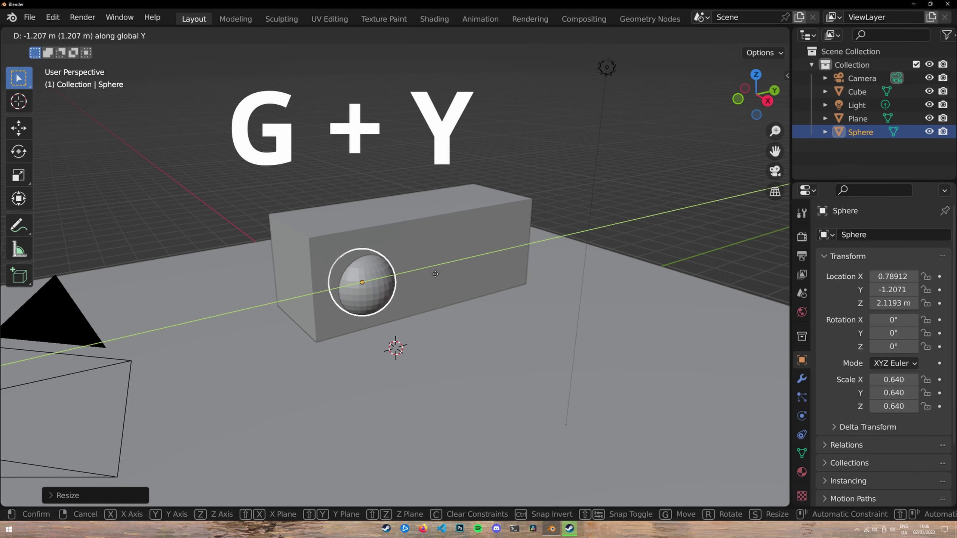
click(433, 273)
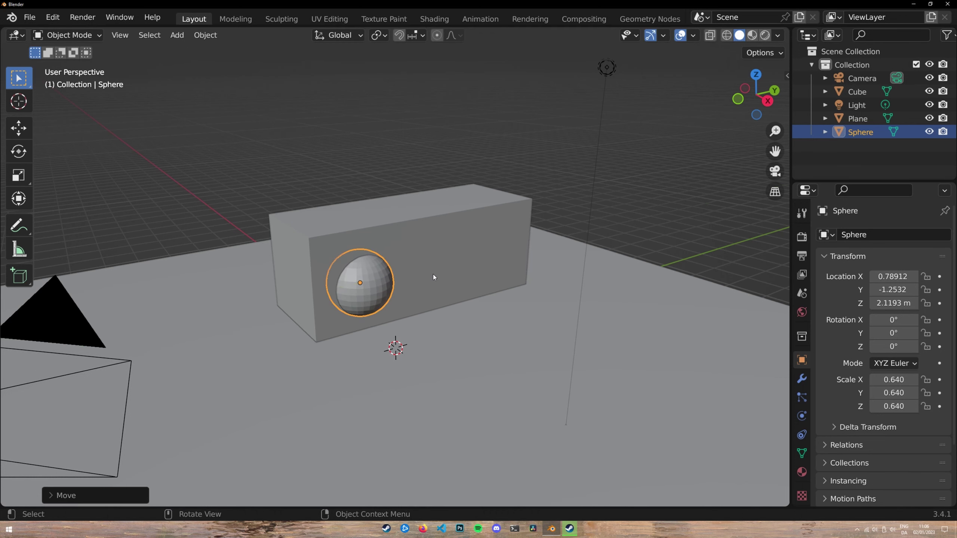
click(566, 215)
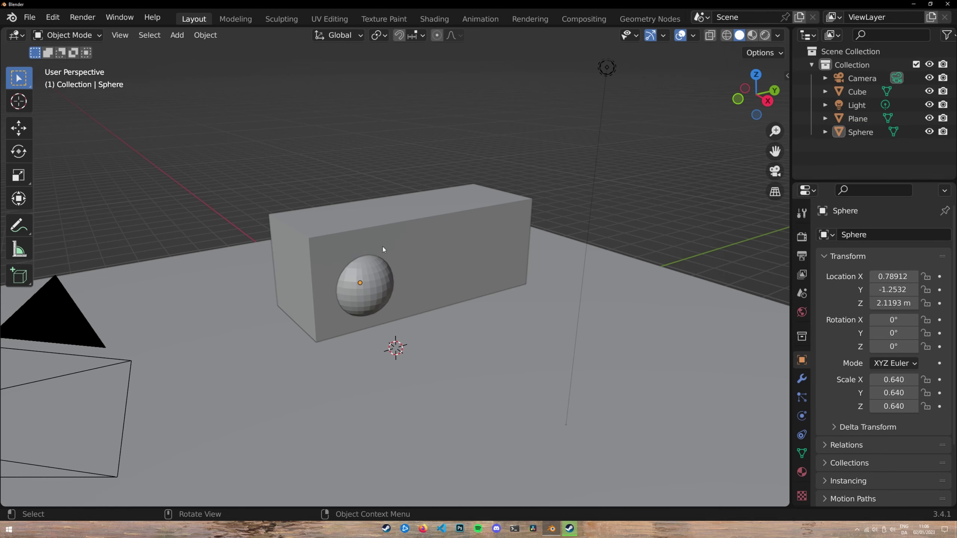
click(376, 288)
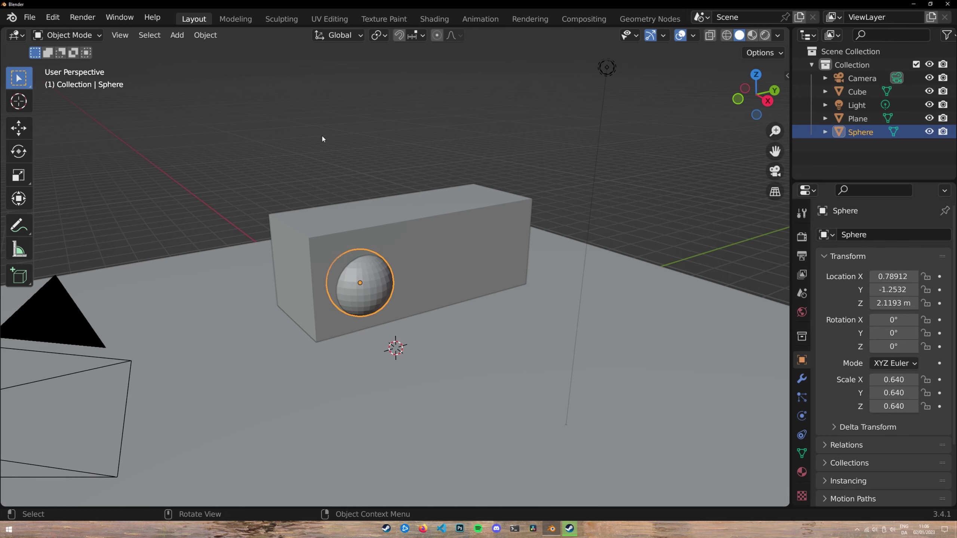
Duplicate the sphere and move the copy 2.803 m along Y to the box's right side
key(ctrl+c)
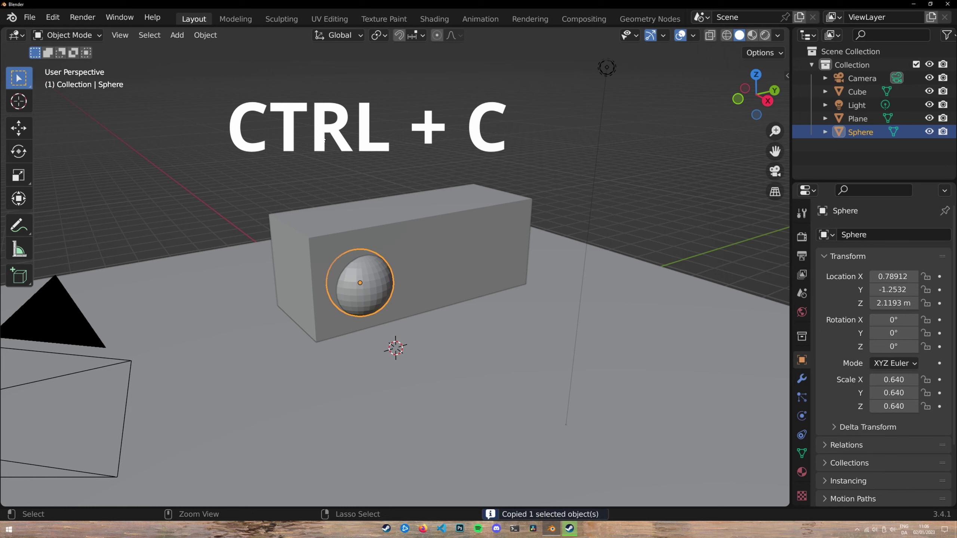
key(ctrl+v)
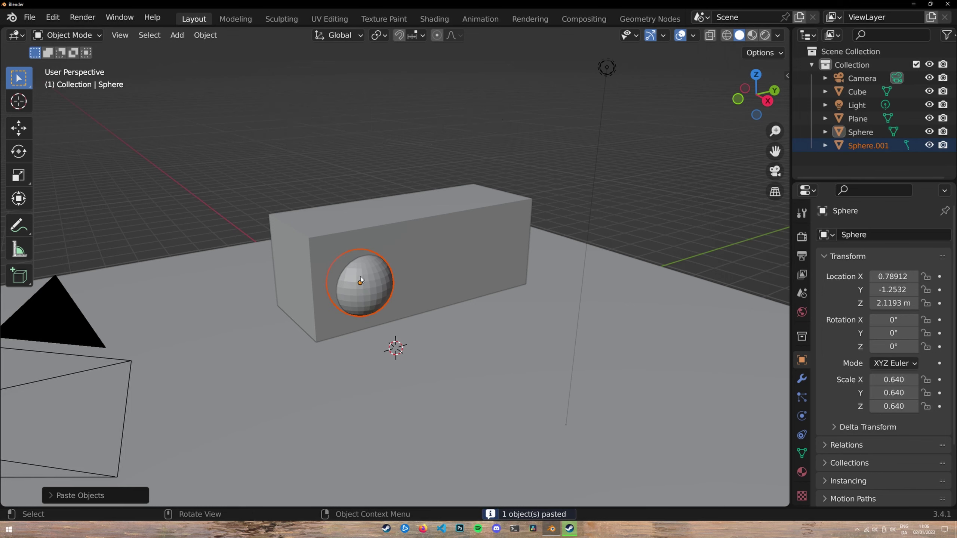
key(g)
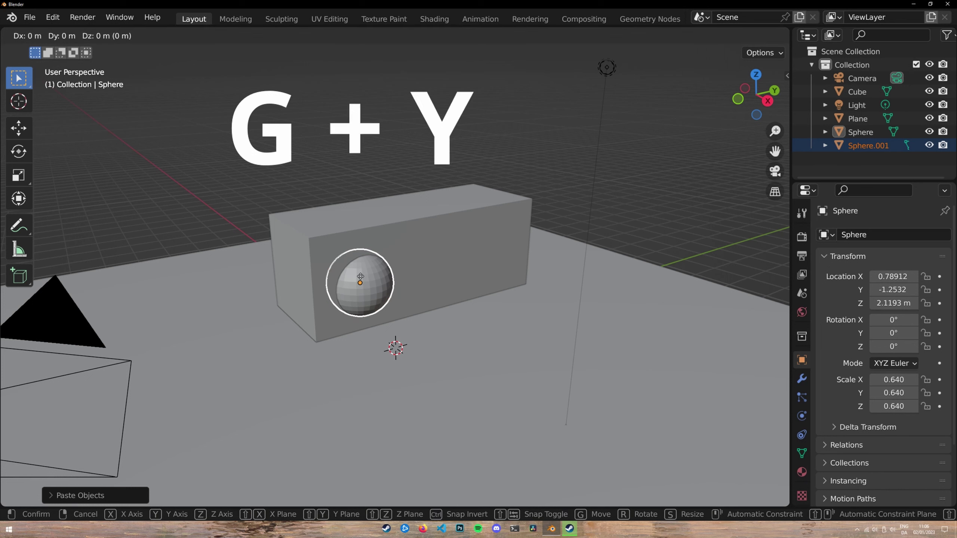
key(y)
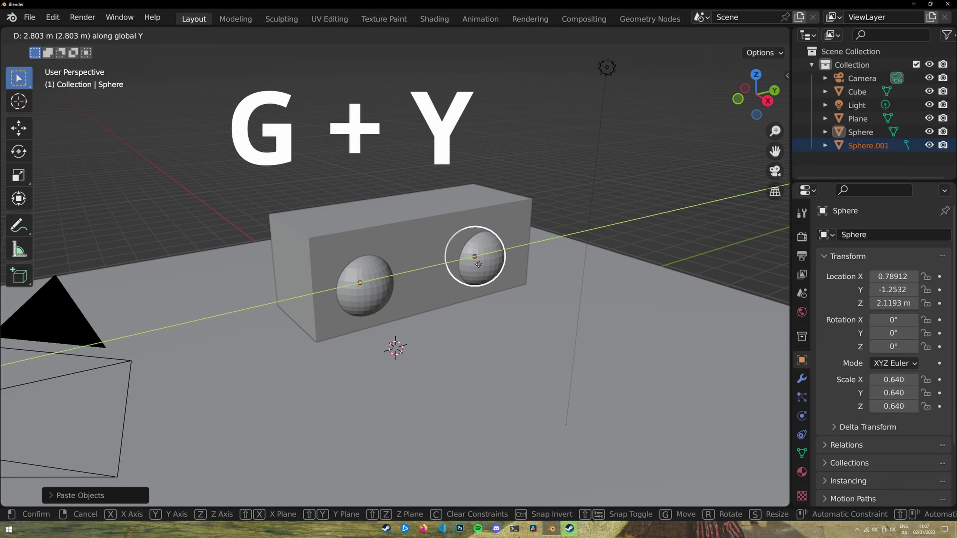
click(486, 266)
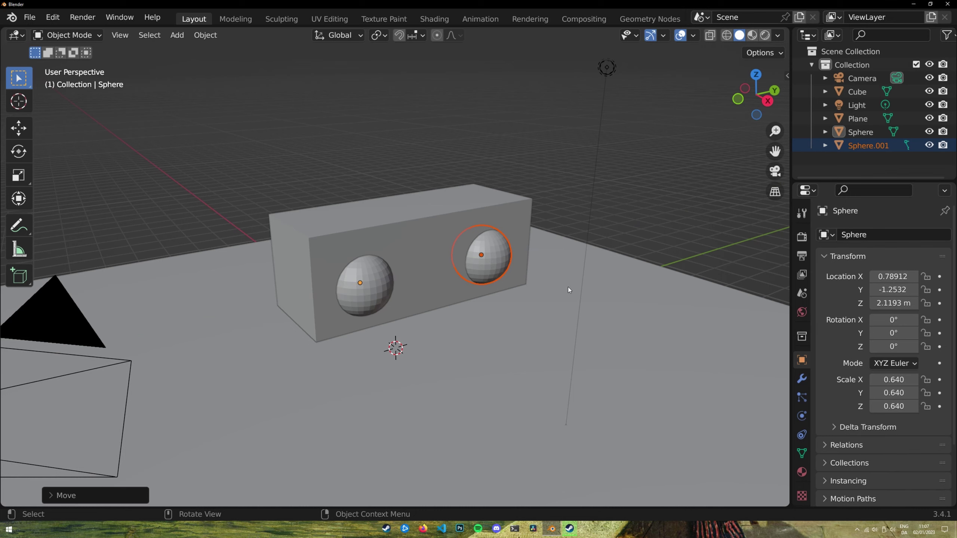
click(640, 212)
mouse_move(703, 228)
middle_down()
mouse_move(663, 205)
mouse_move(658, 192)
mouse_move(679, 188)
mouse_move(714, 212)
mouse_move(709, 222)
middle_up()
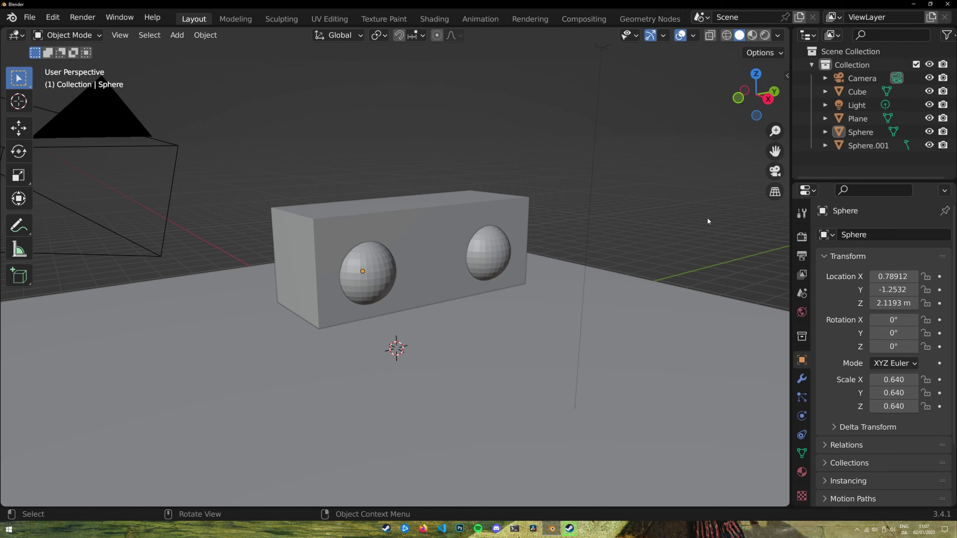
Zoom in, select the left sphere, and orbit around the box's front face
scroll(362, 276, up, 8)
click(339, 265)
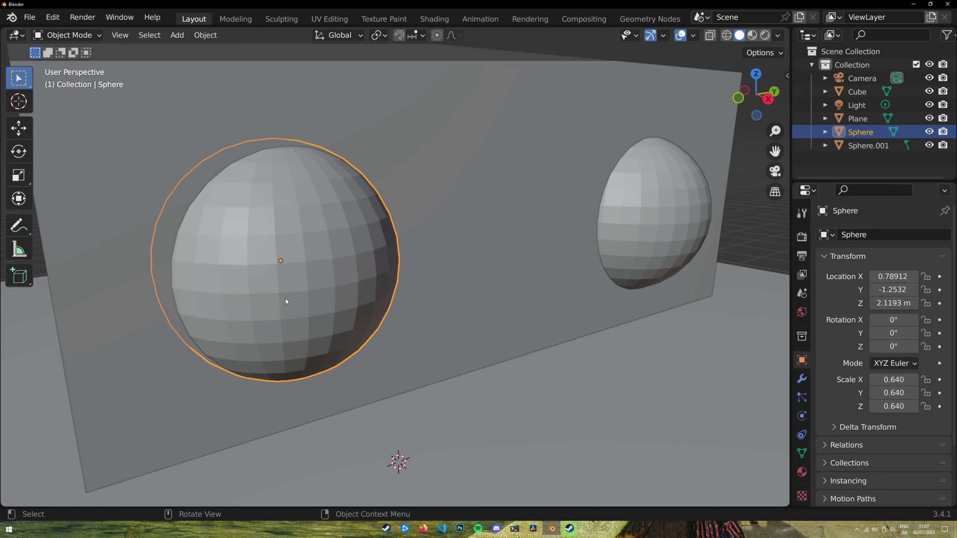
middle_drag(286, 299, 441, 244)
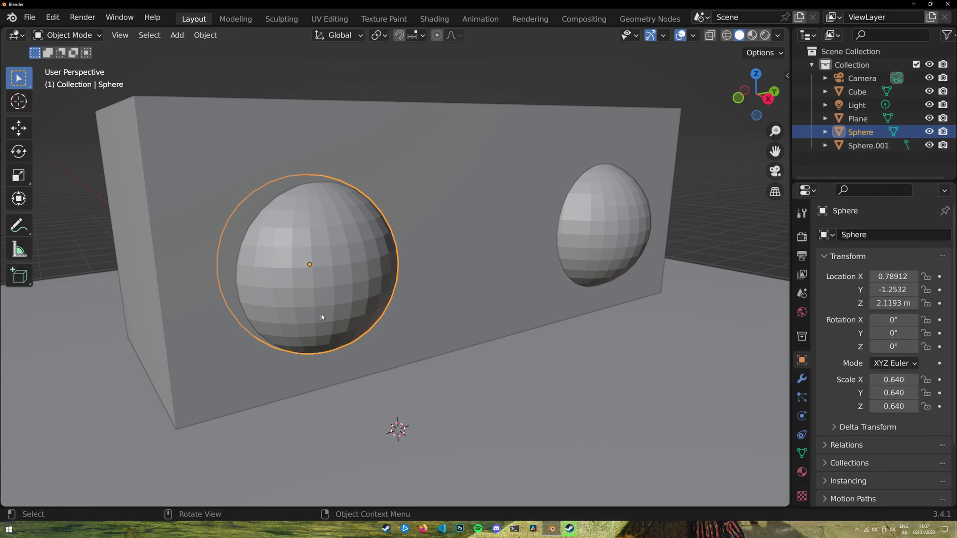
Apply Shade Smooth to the left sphere and to Sphere.001, then zoom out
right_click(326, 246)
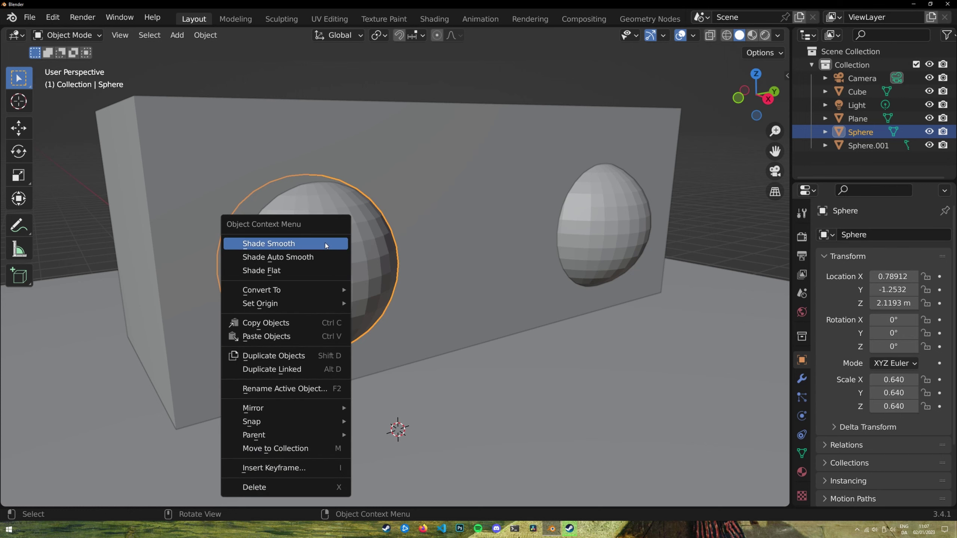
click(275, 245)
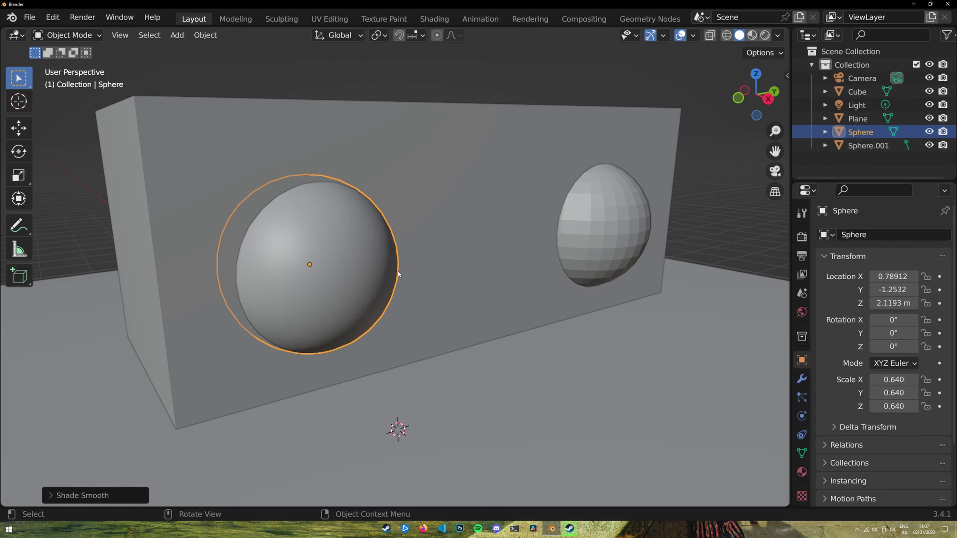
click(747, 214)
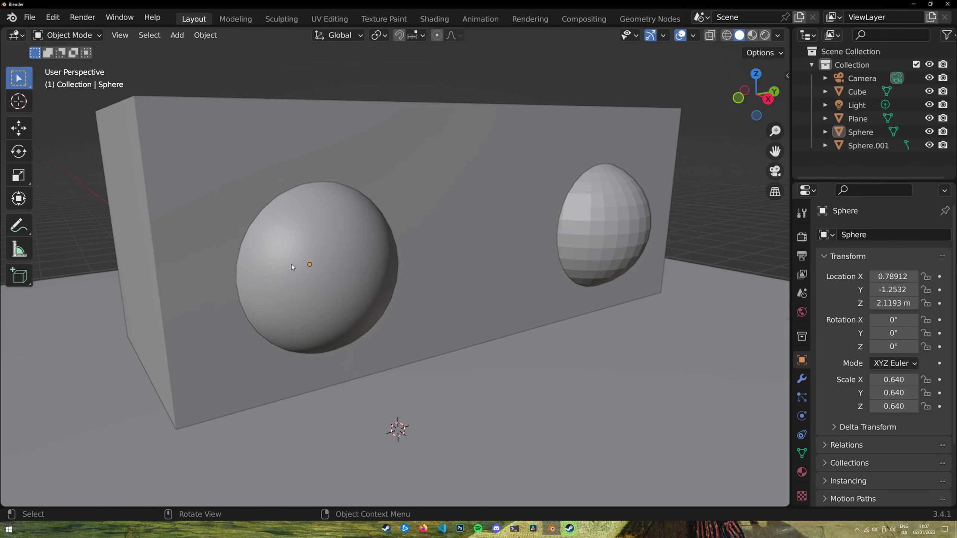
click(614, 225)
right_click(605, 219)
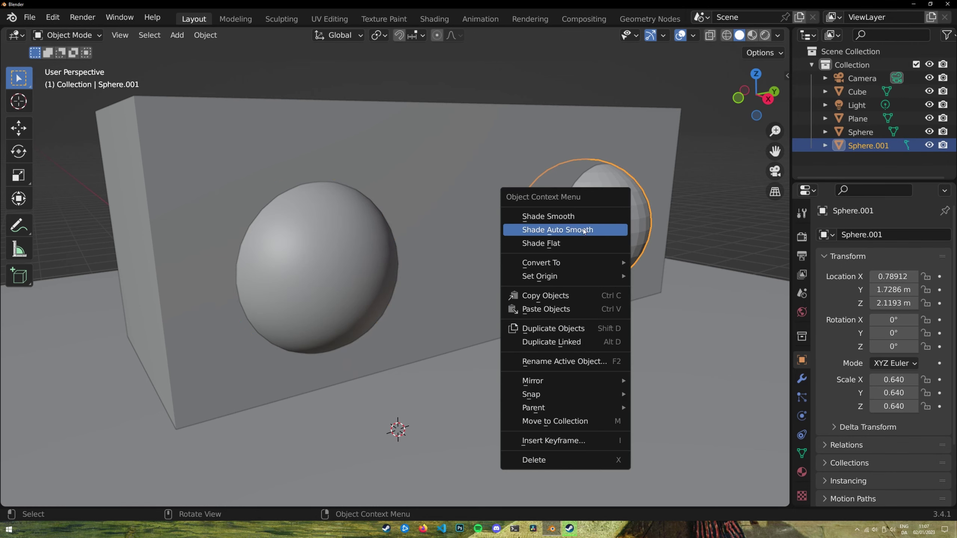
click(573, 214)
click(716, 220)
scroll(716, 219, down, 3)
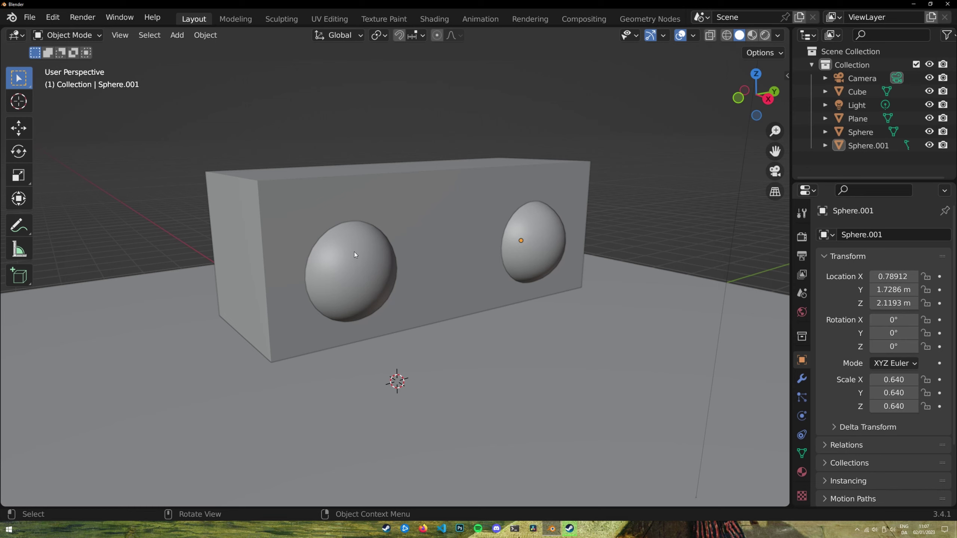
click(359, 185)
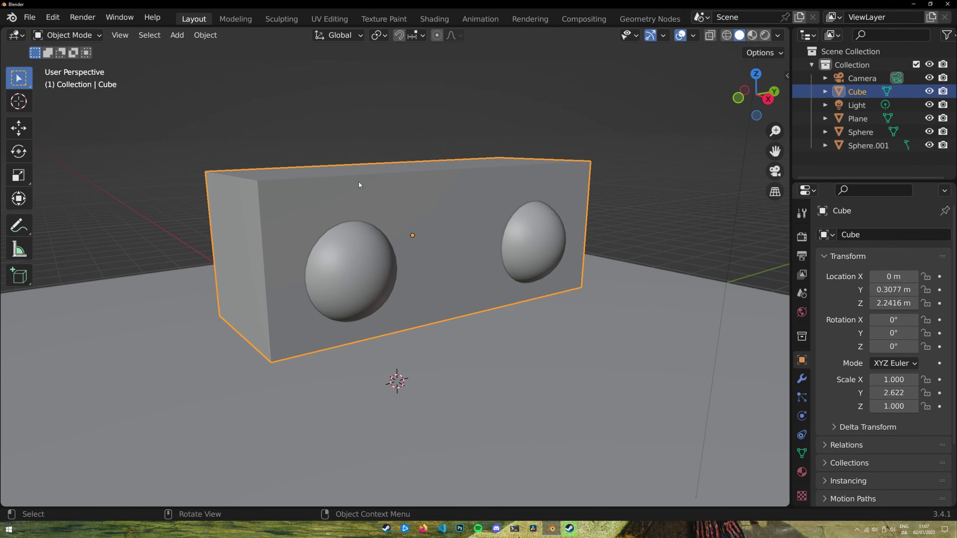
click(366, 277)
click(669, 230)
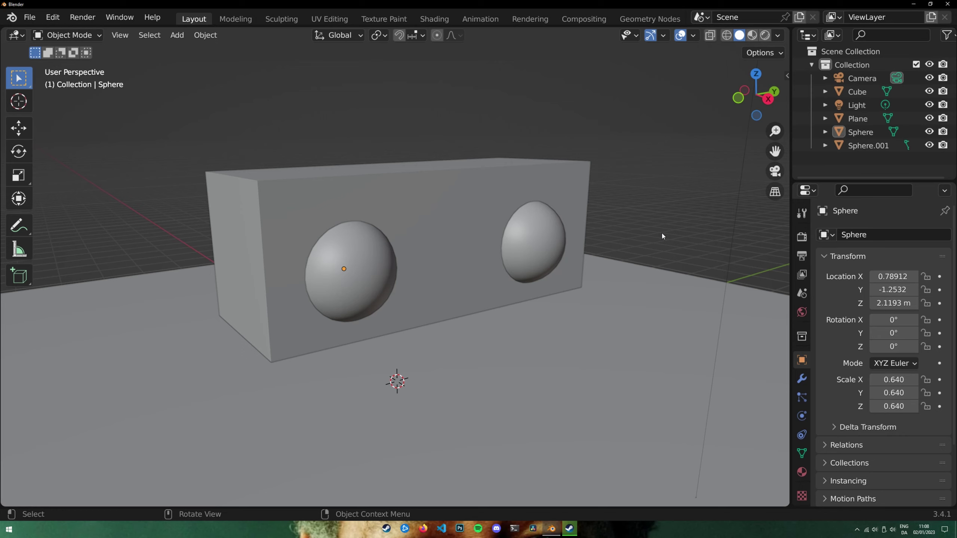
key(Tab)
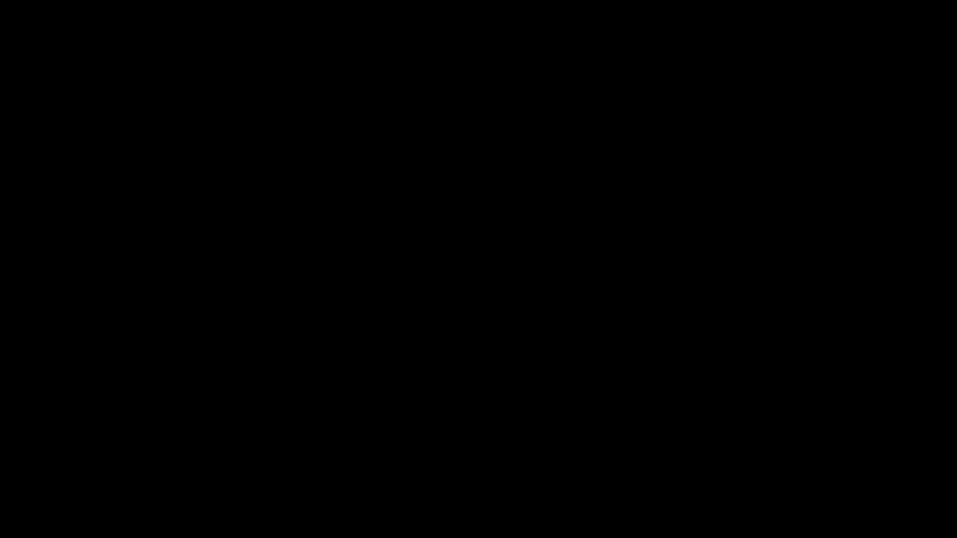